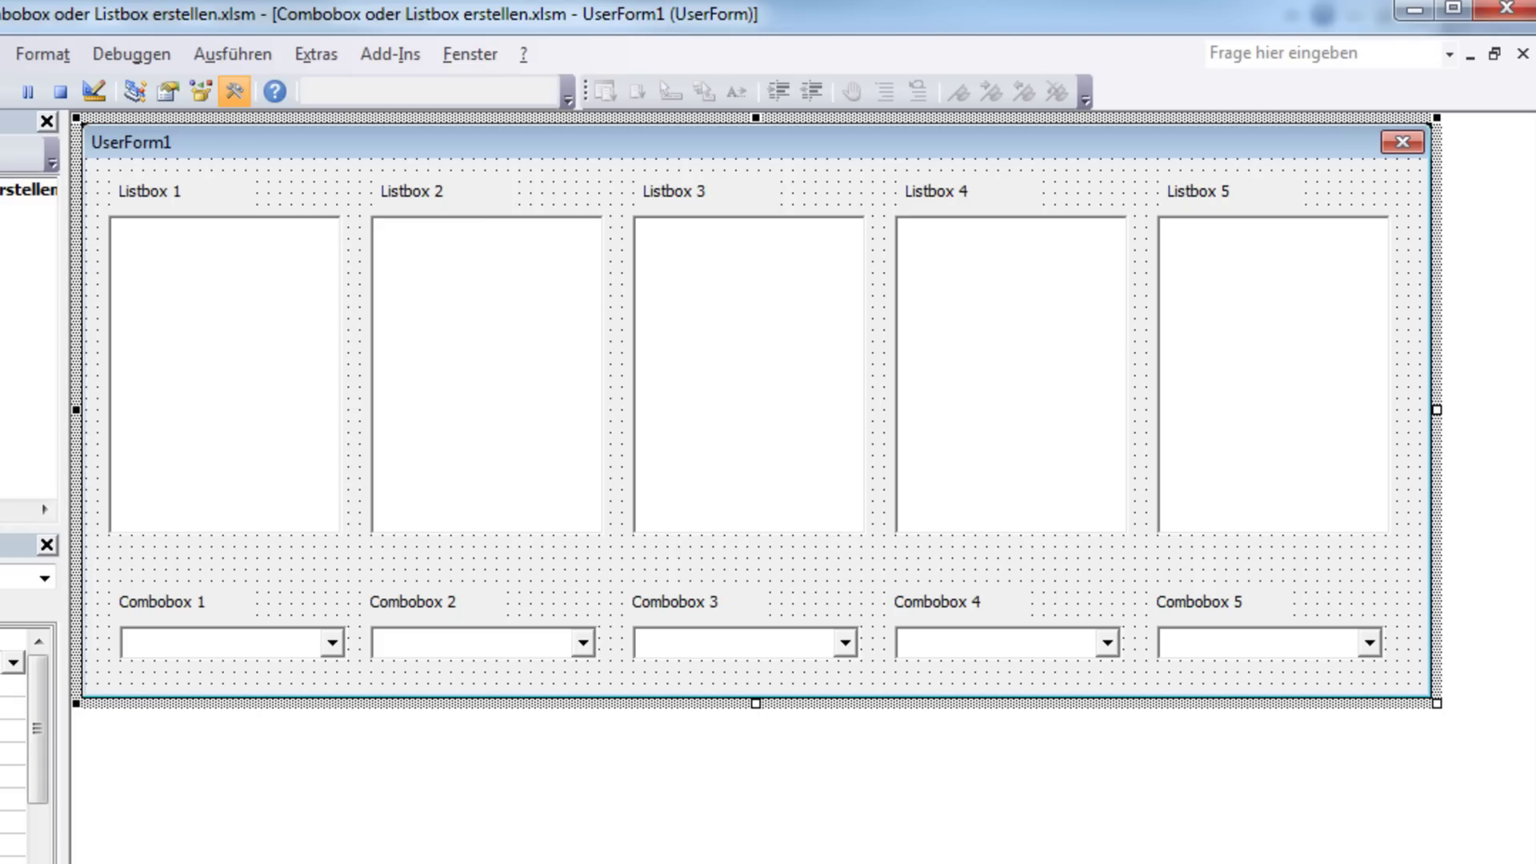
Step: Add an empty UserForm_Initialize procedure to UserForm1's code
double_click(333, 163)
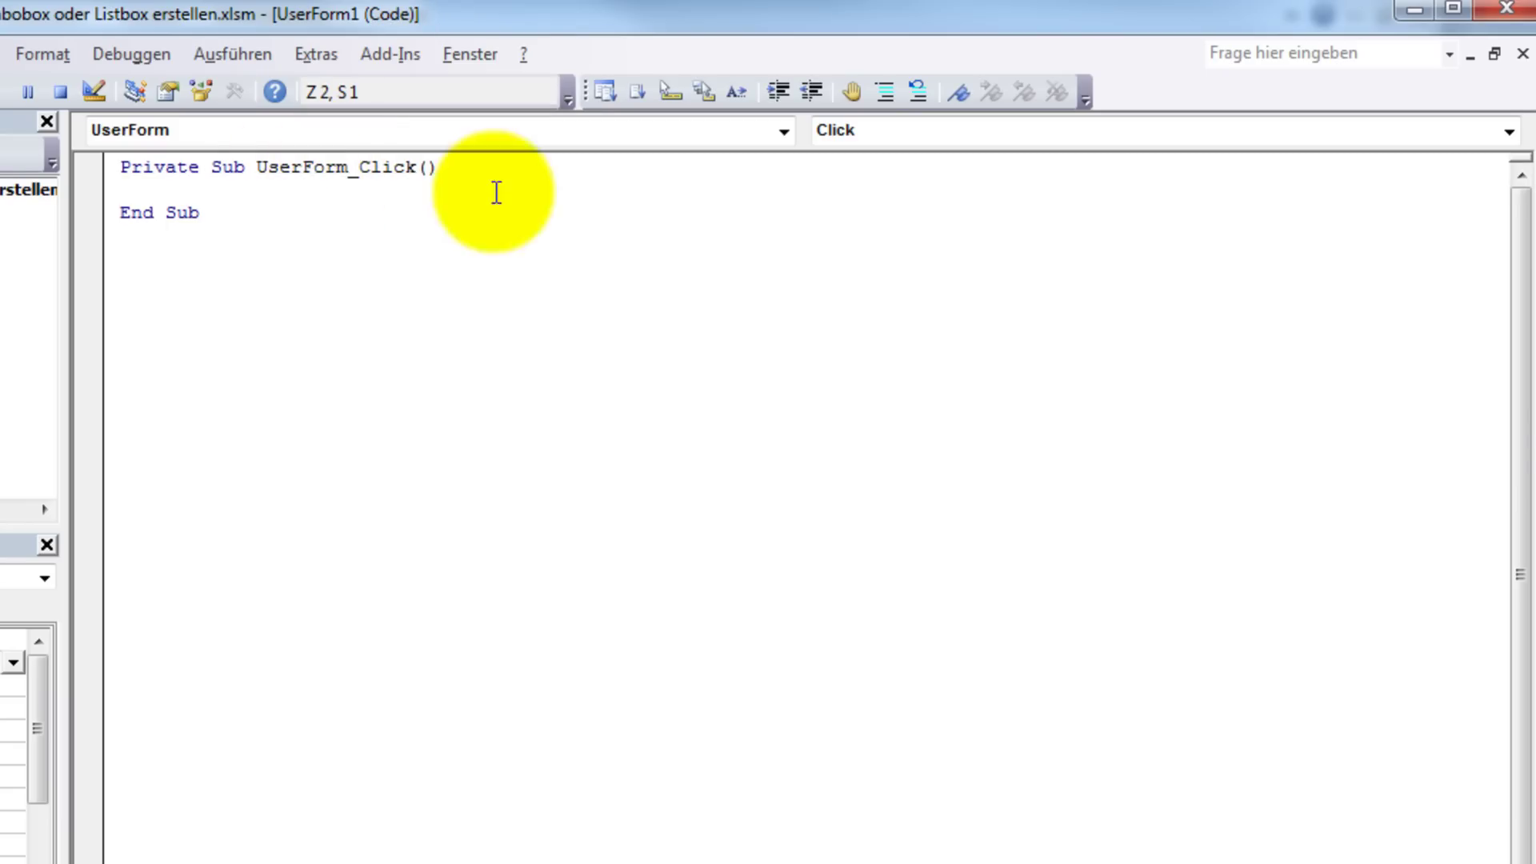
left_click(880, 138)
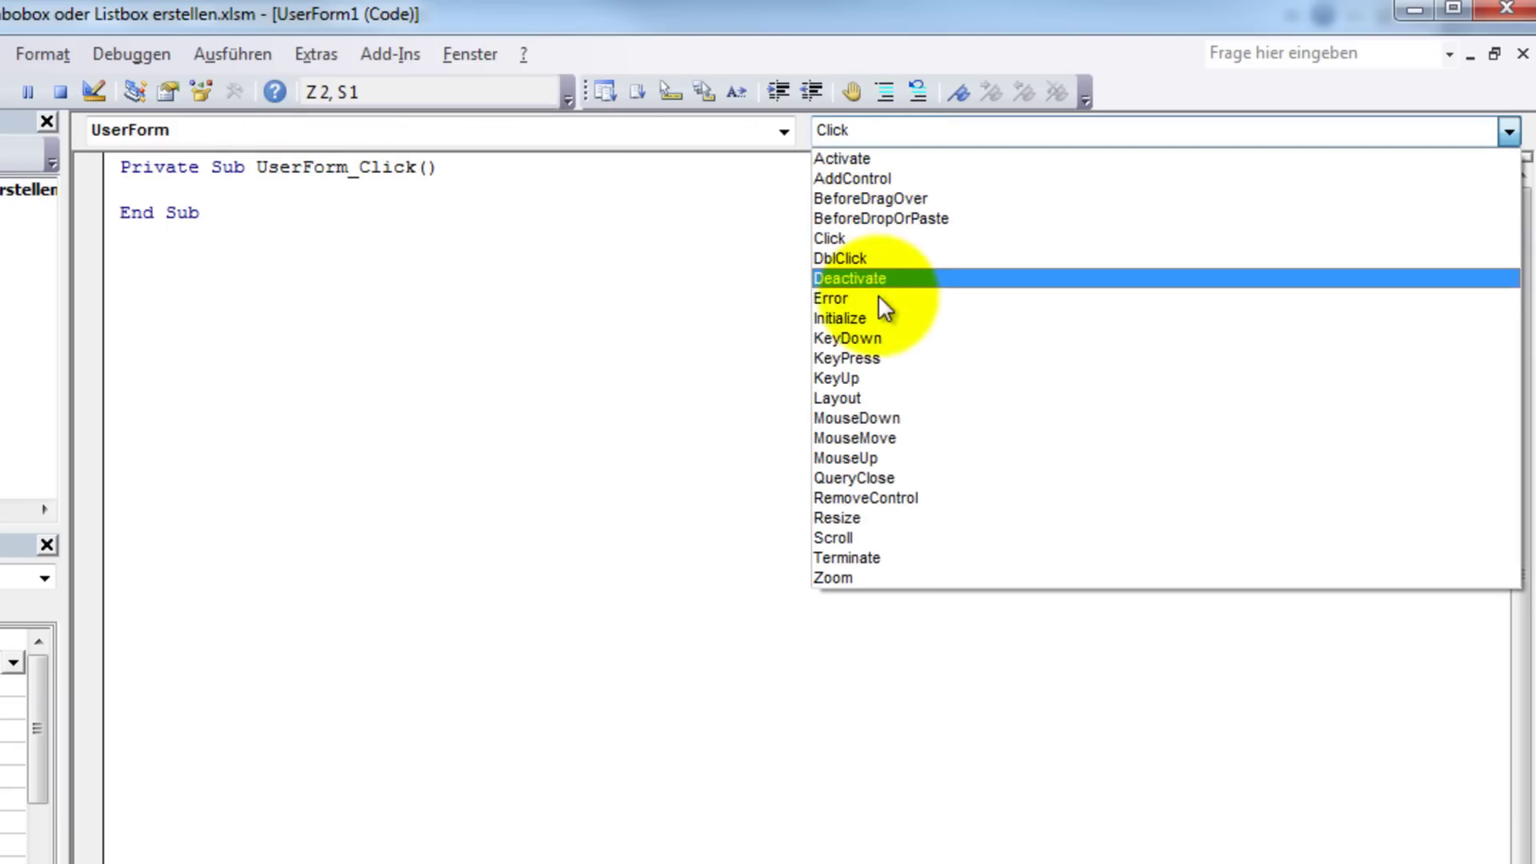
left_click(856, 319)
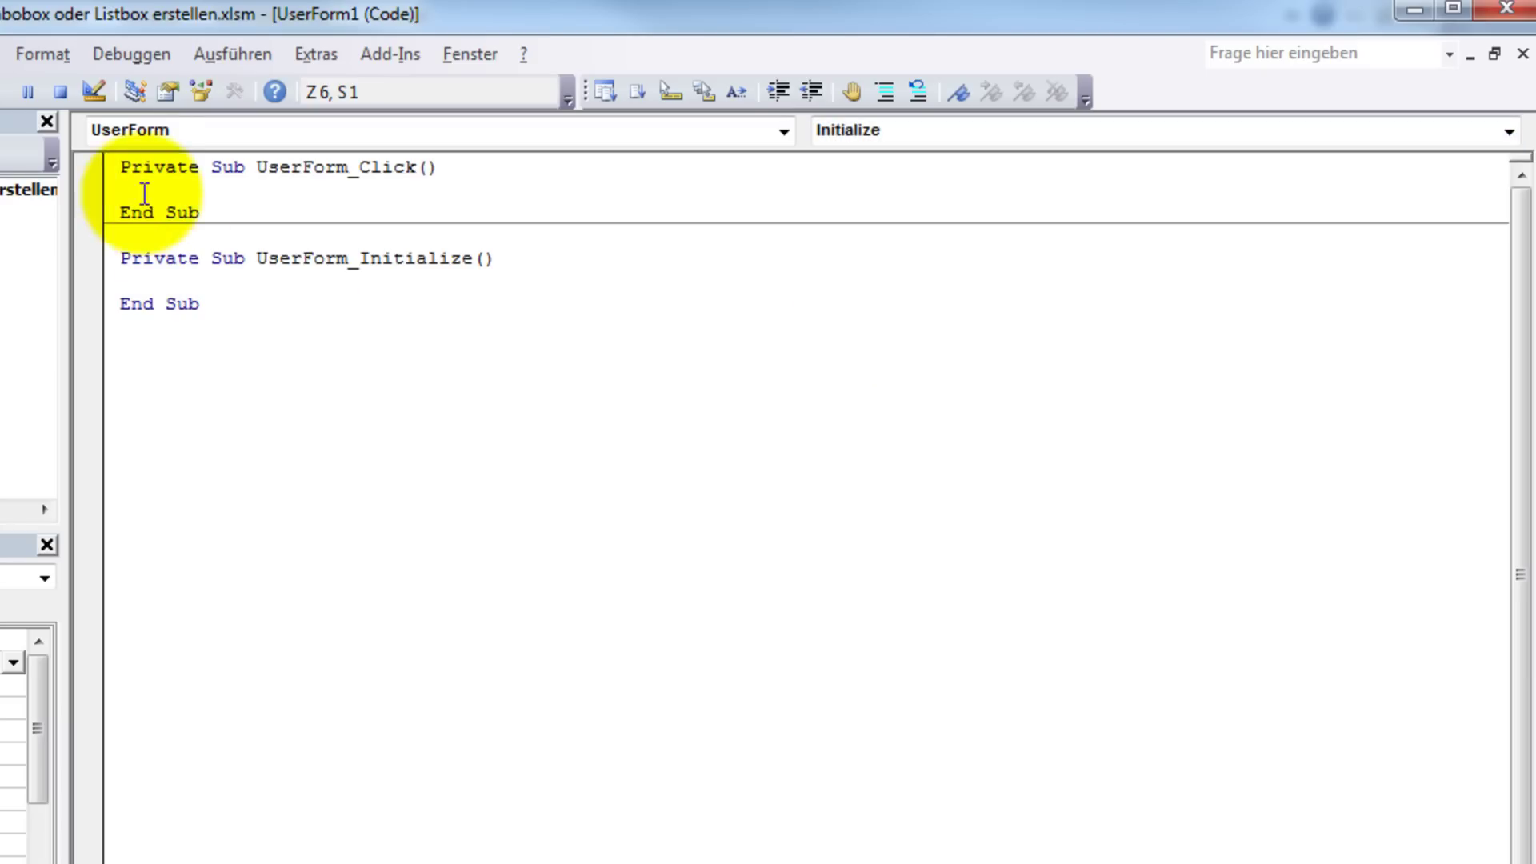
Step: Delete the unneeded UserForm_Click stub, leaving the caret inside Initialize
left_click_drag(120, 166, 195, 235)
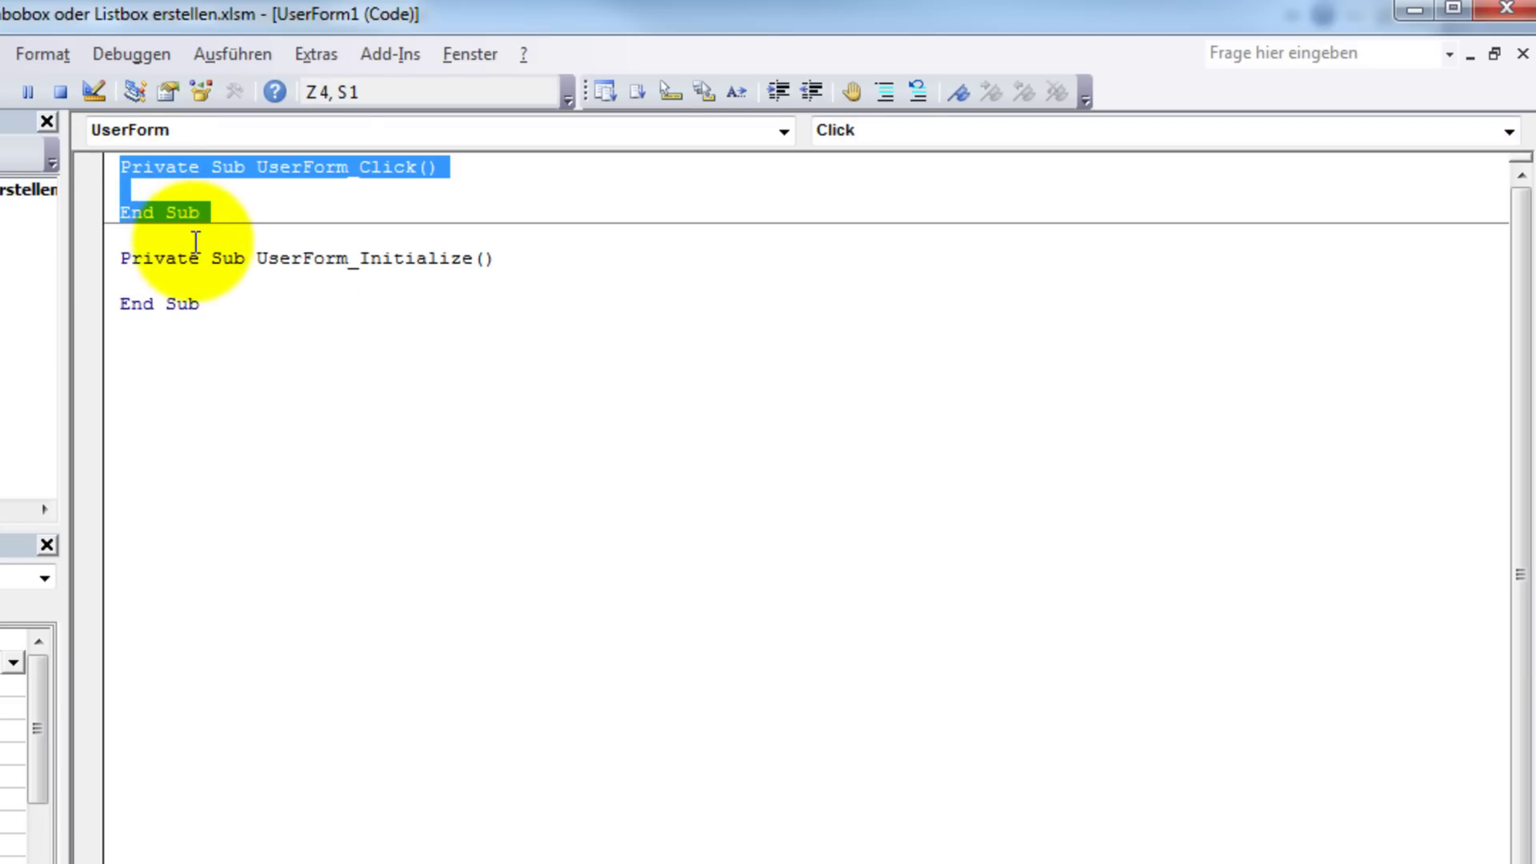
key("Delete")
key("Delete")
left_click(235, 192)
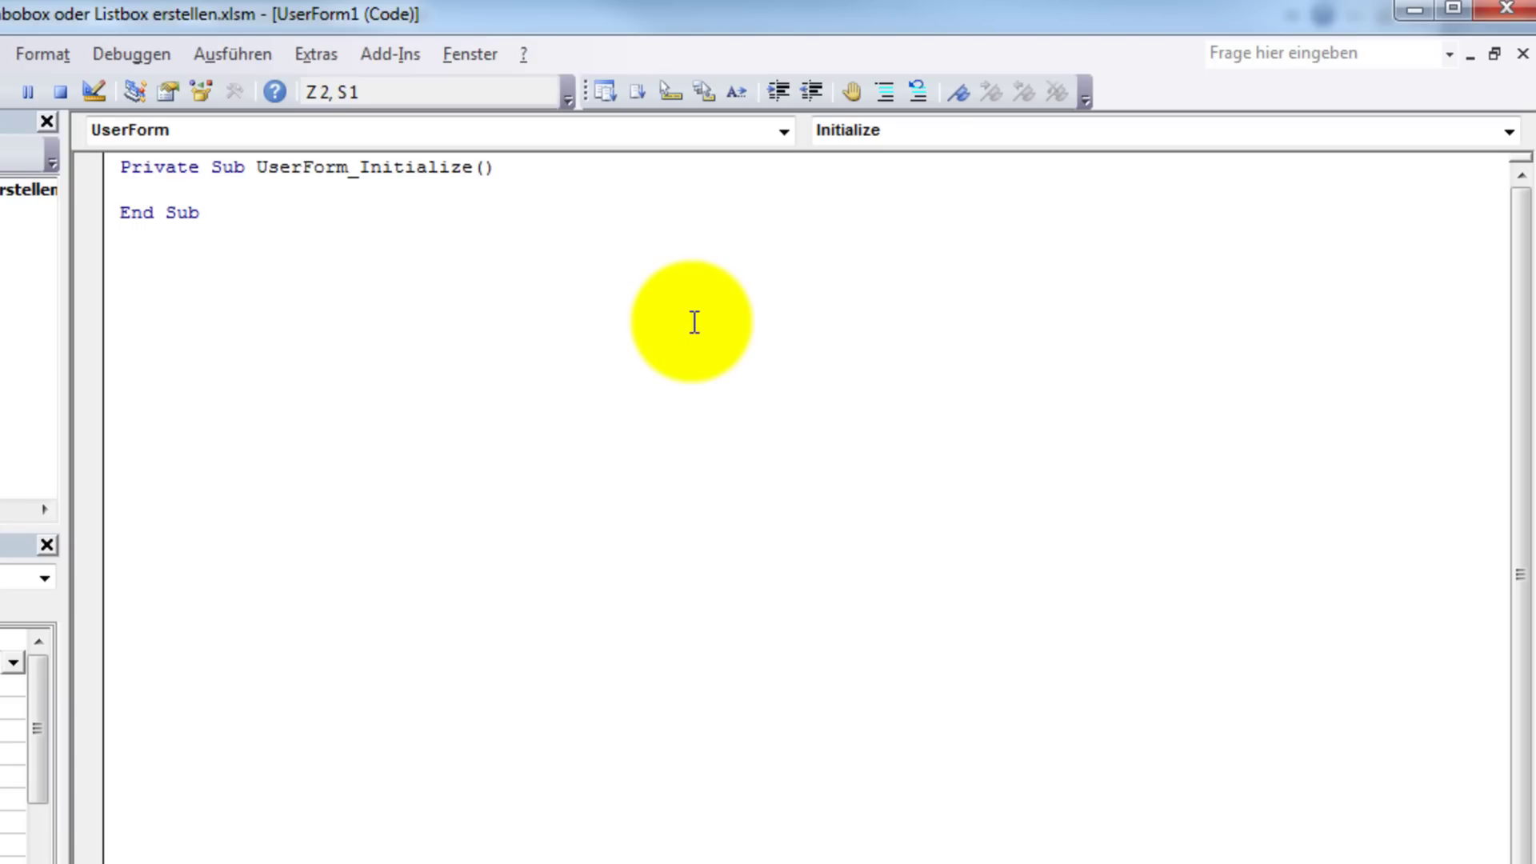
Step: Write a With ListBox1 block adding Deutschland, Frankreich, Spanien, Italien, Schweiz and Polen
key("ctrl+z")
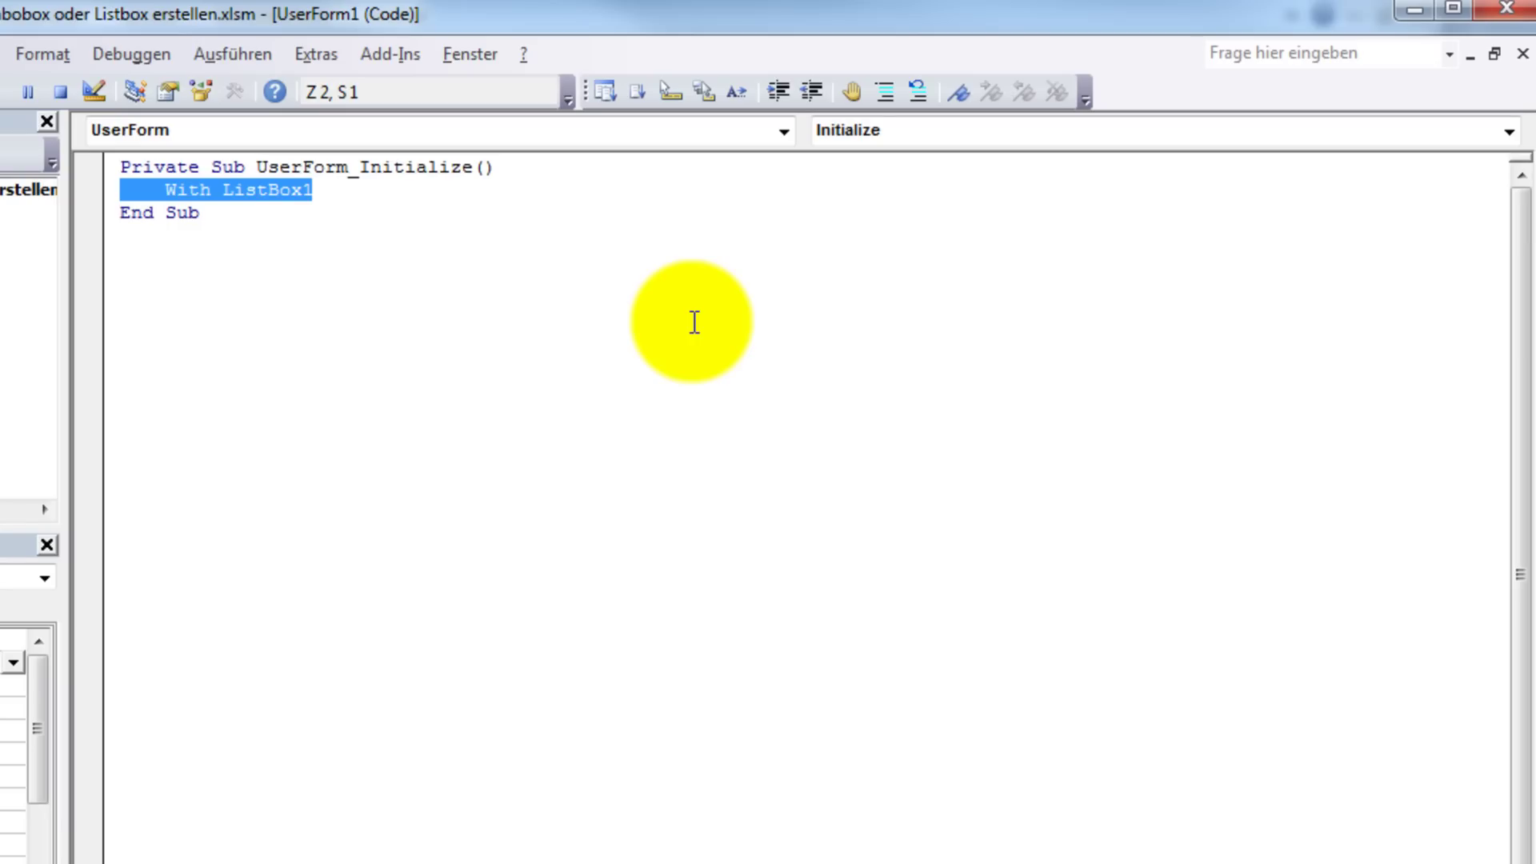
key("ctrl+z")
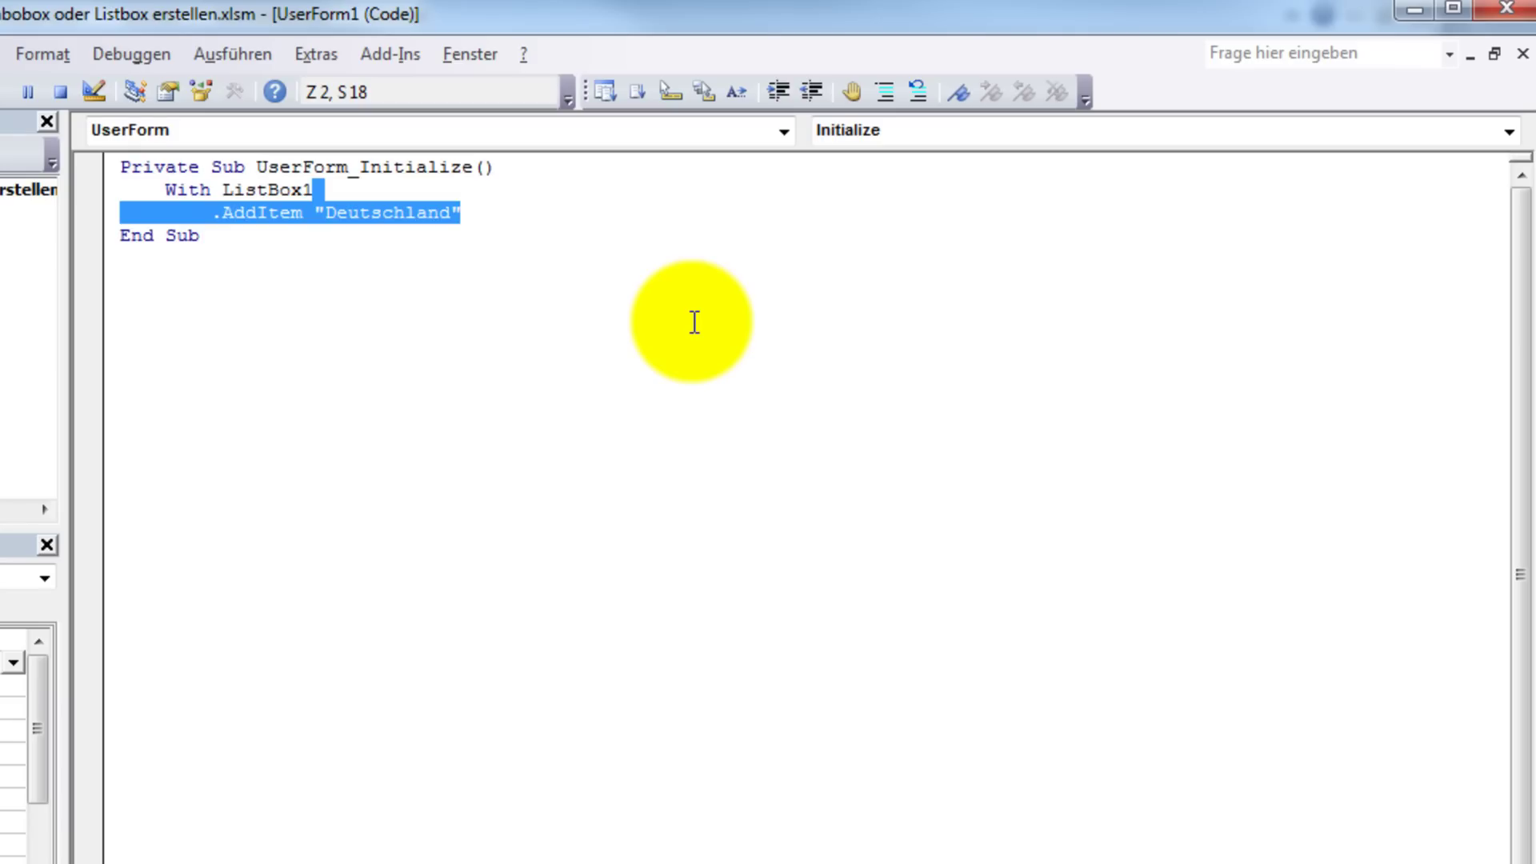
key("ctrl+z")
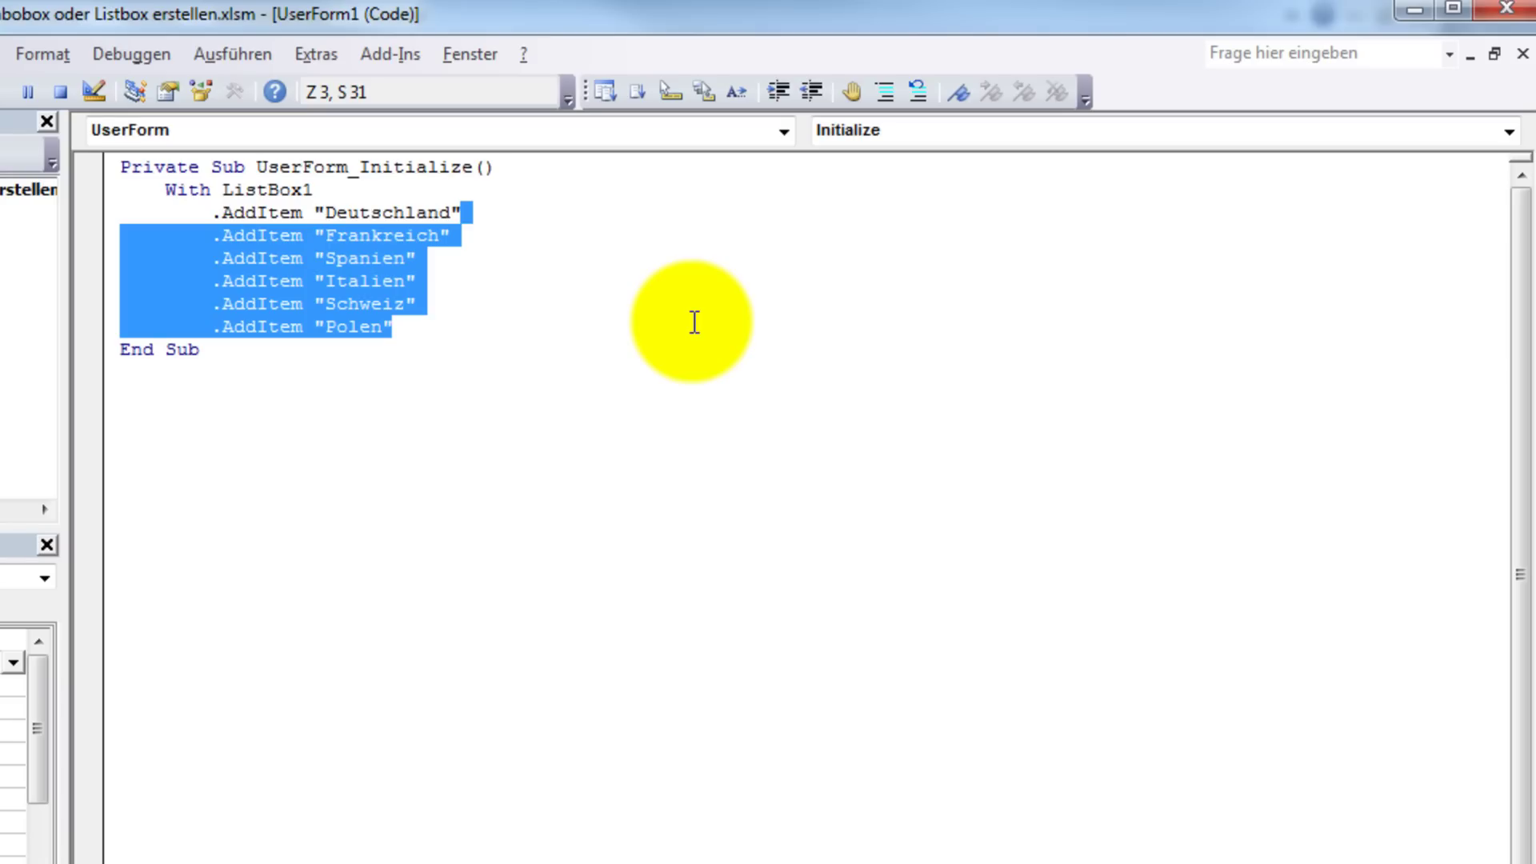
key("ctrl+z")
key("Right")
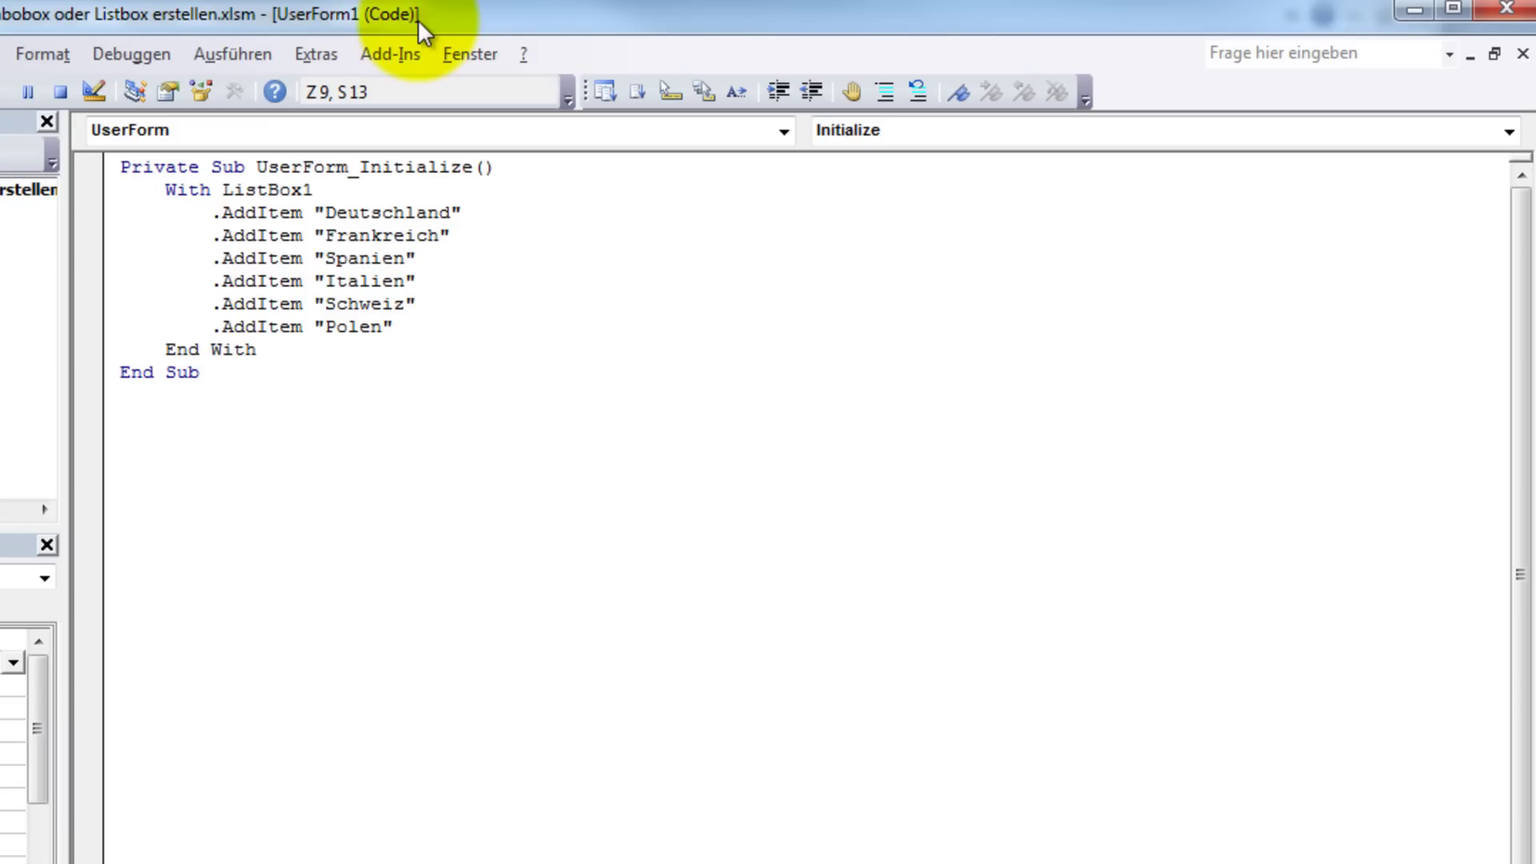
Step: In Excel, name cells A1:A6 'Länder' using the Name Box, then check the defined names
double_click(417, 19)
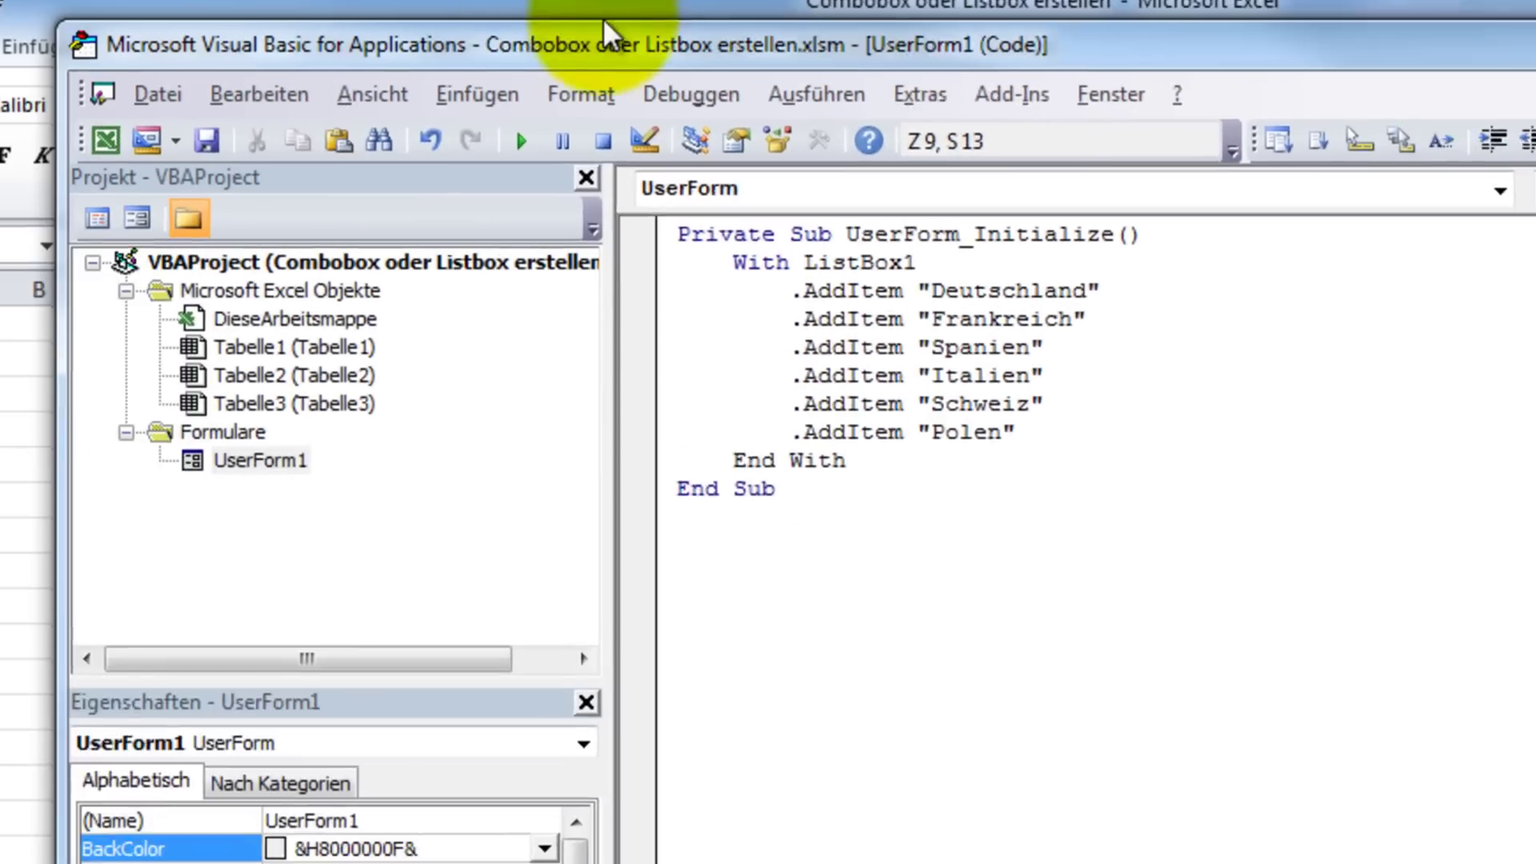
left_click(682, 11)
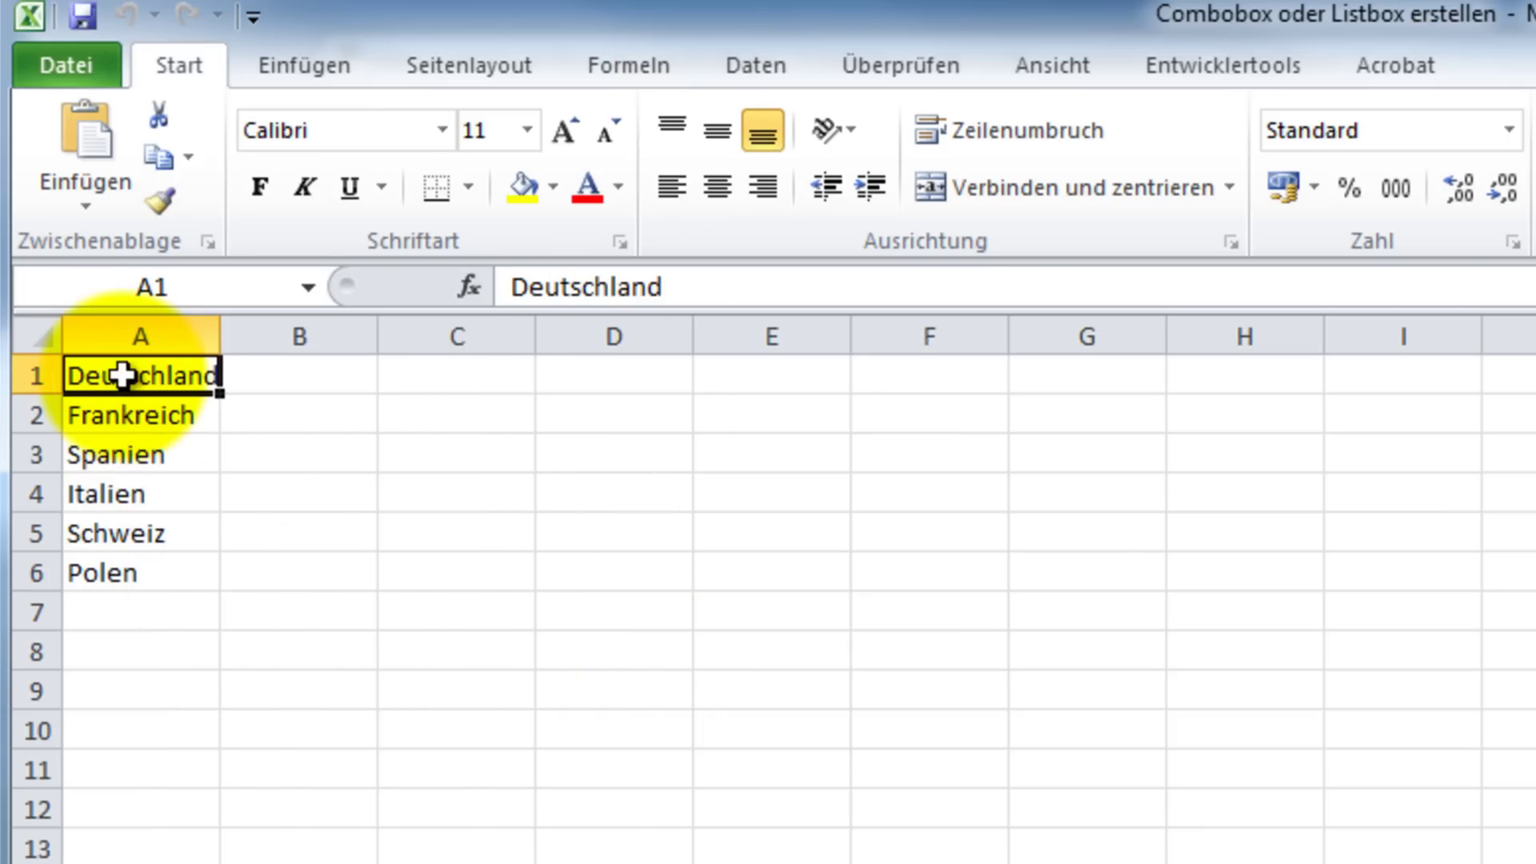
left_click_drag(121, 376, 121, 570)
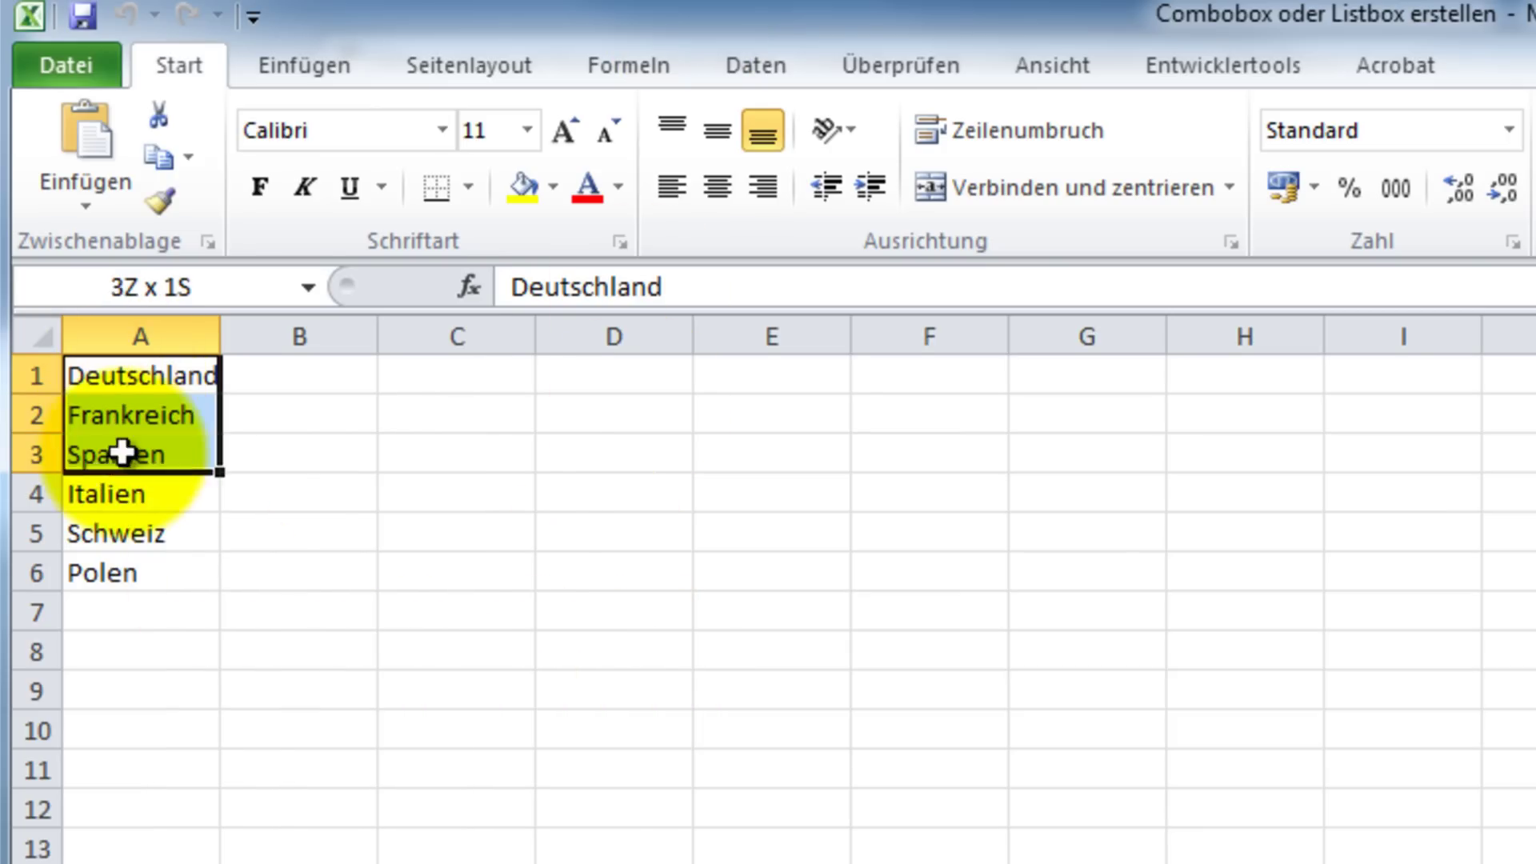
left_click(174, 280)
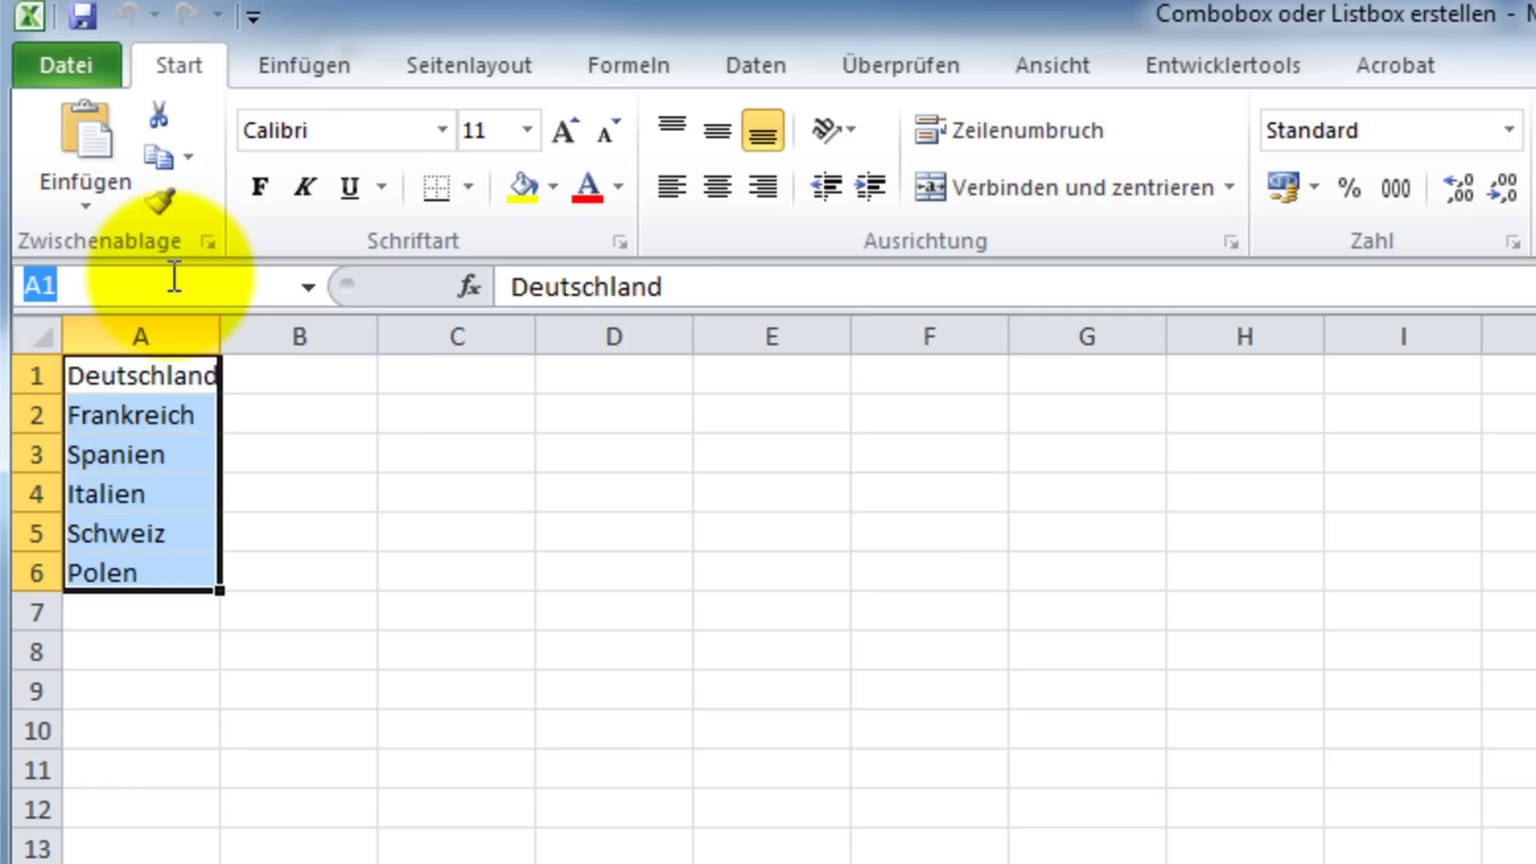
type("L")
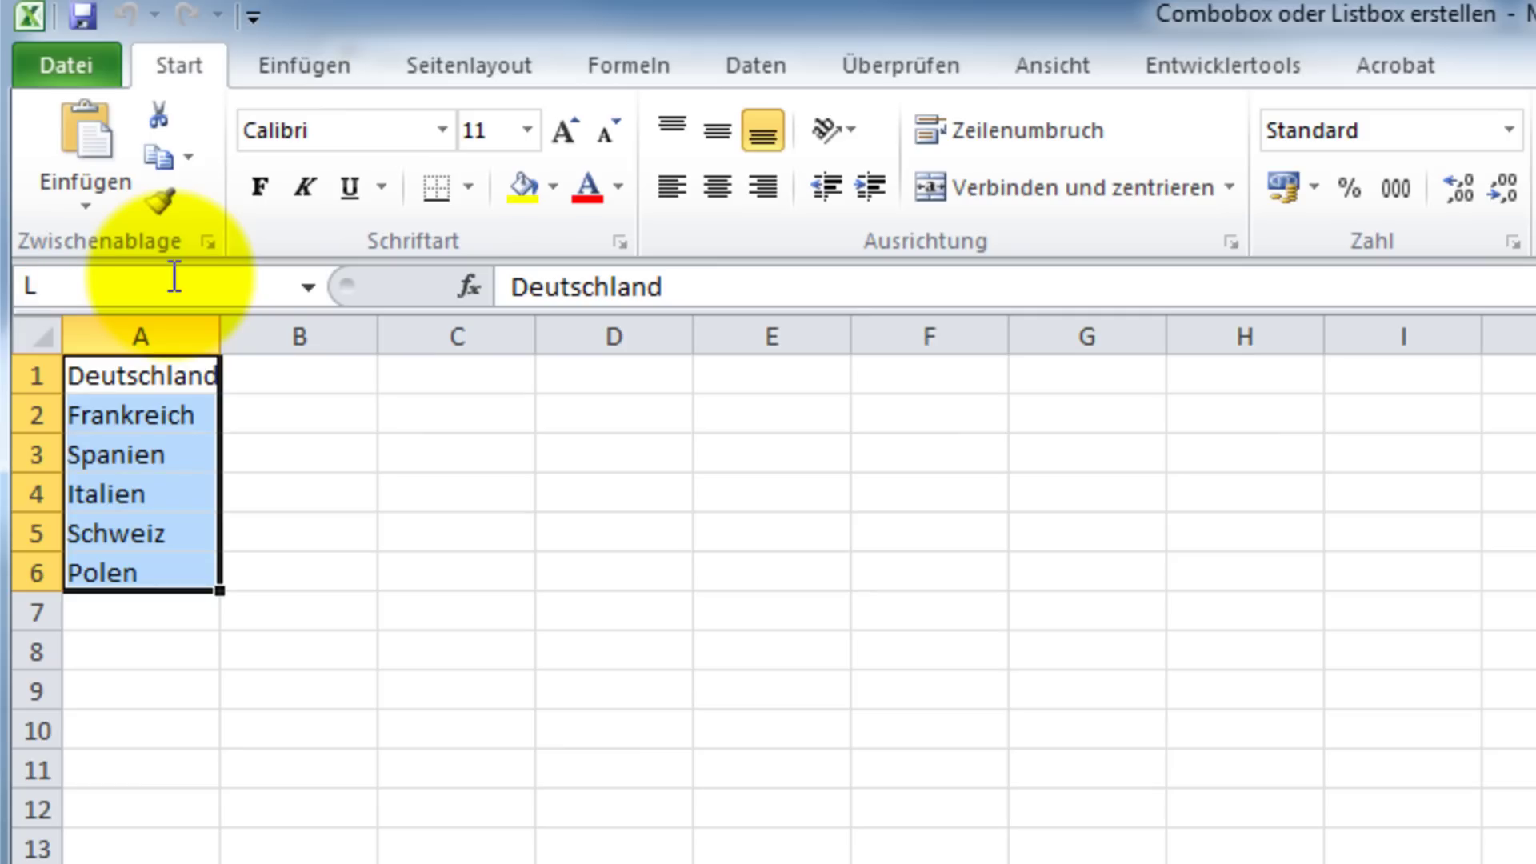
type("änder")
key("Return")
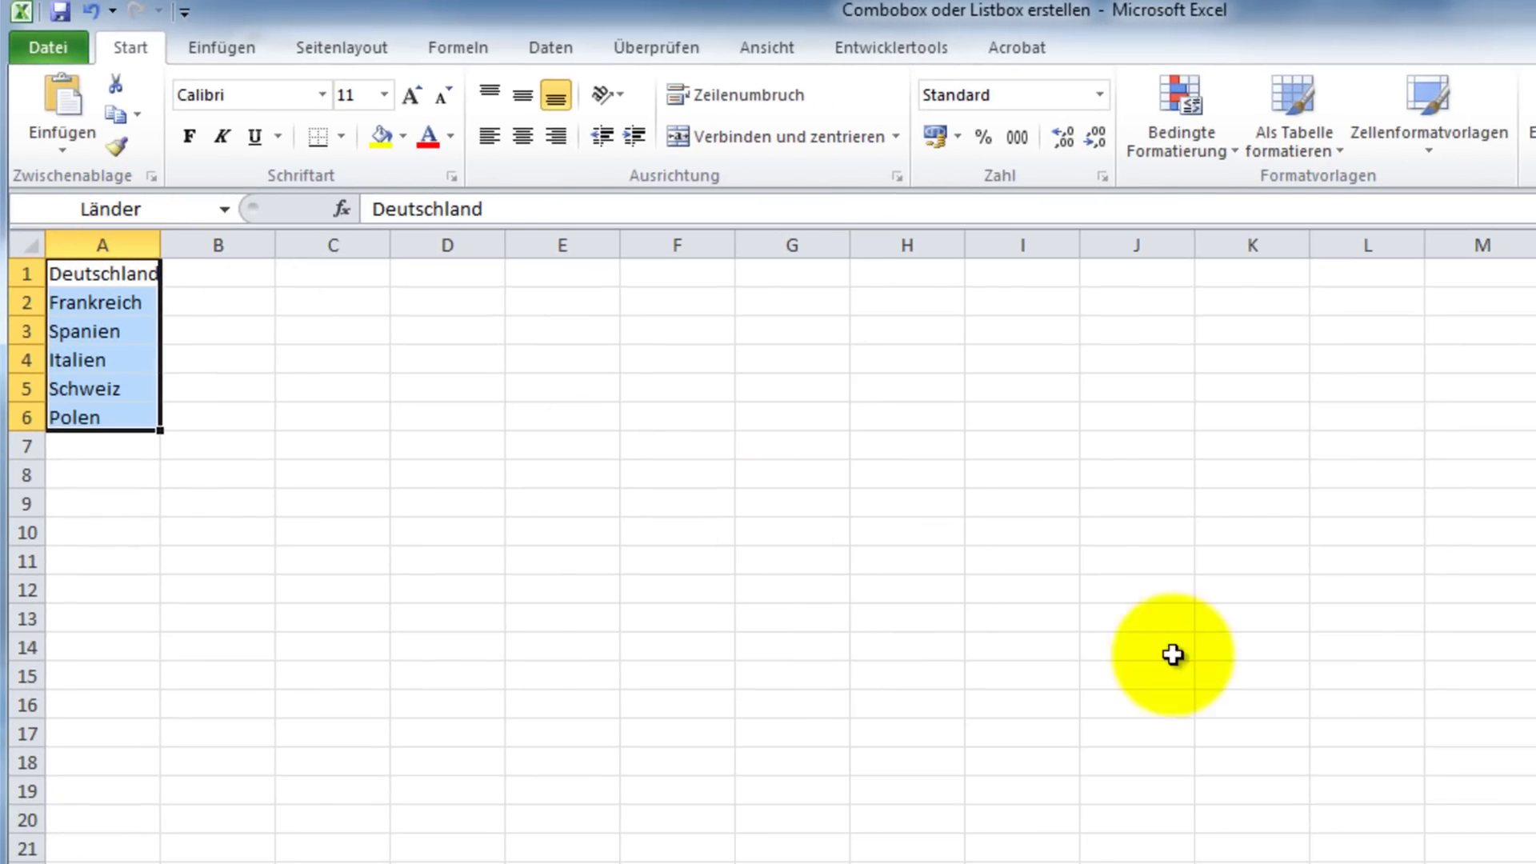
left_click(1335, 677)
left_click(224, 209)
Step: Set ListBox2.RowSource to "Länder" and ListBox3.RowSource to "A1:A6" in UserForm_Initialize
left_click(82, 246)
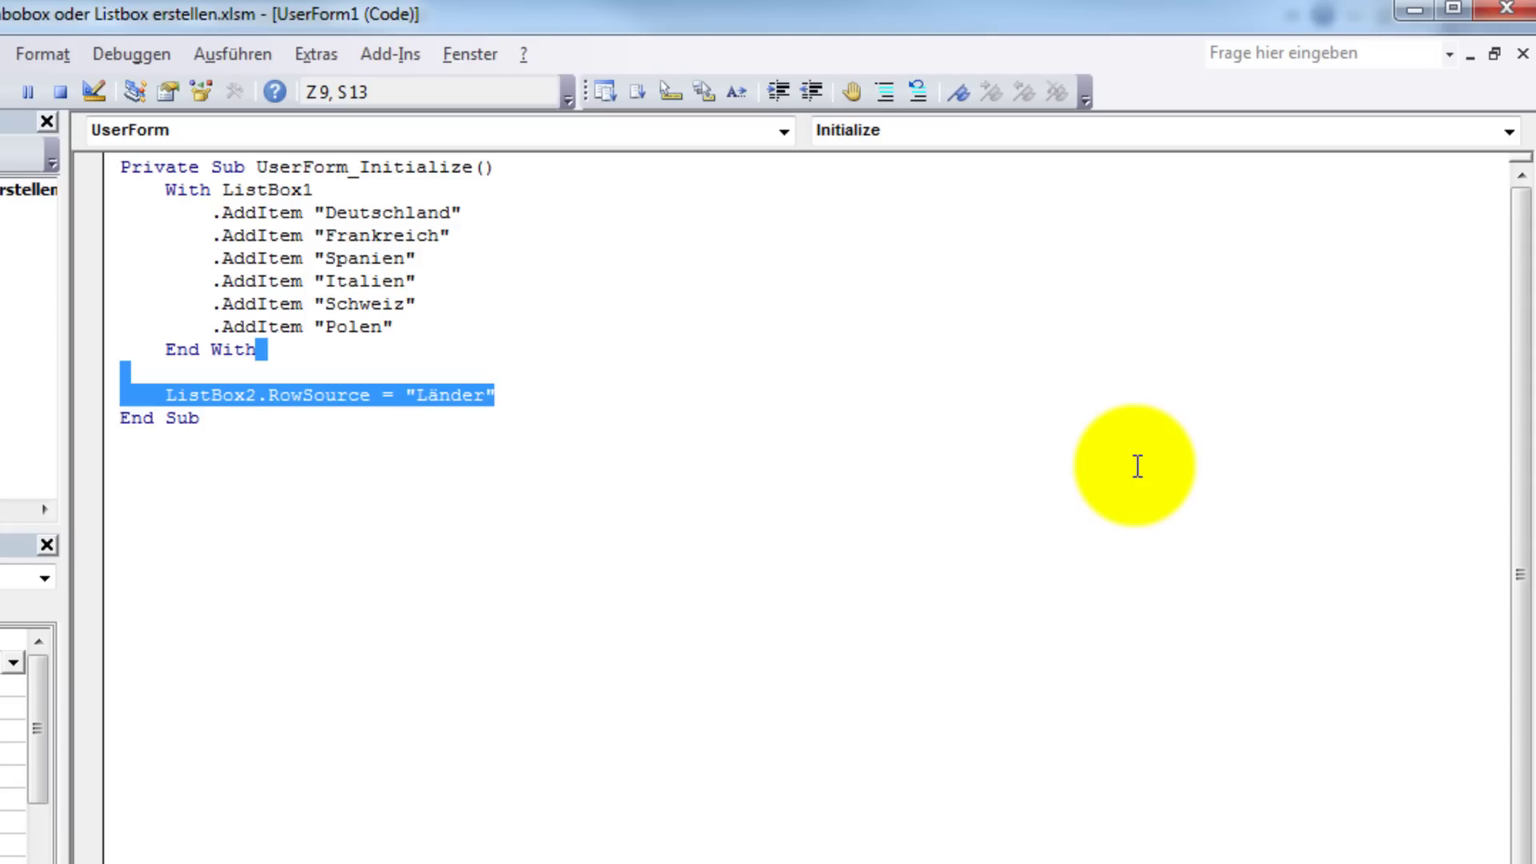
left_click(569, 397)
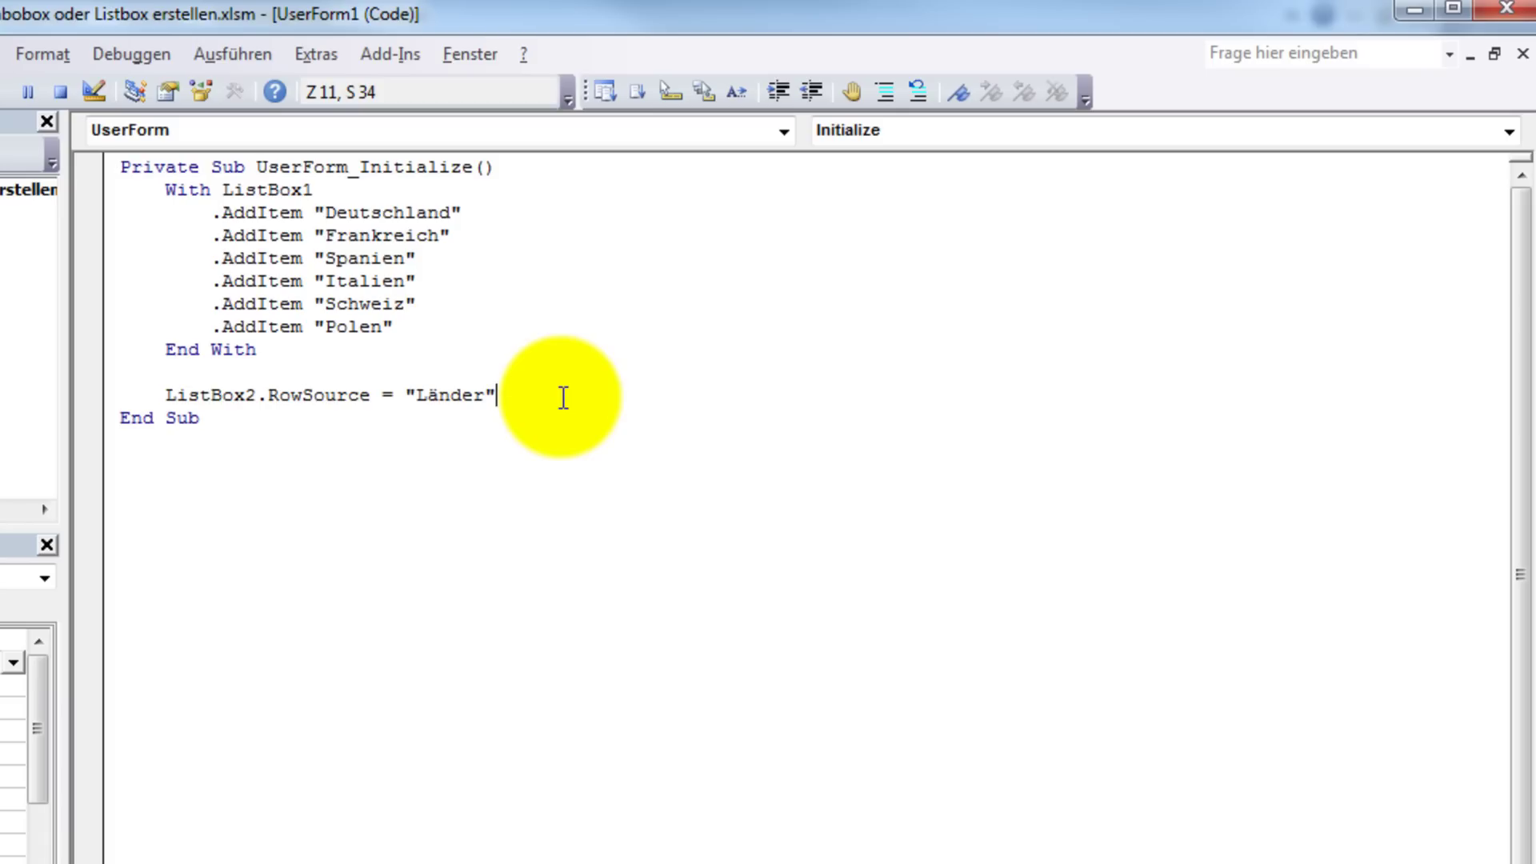
key("ctrl+z")
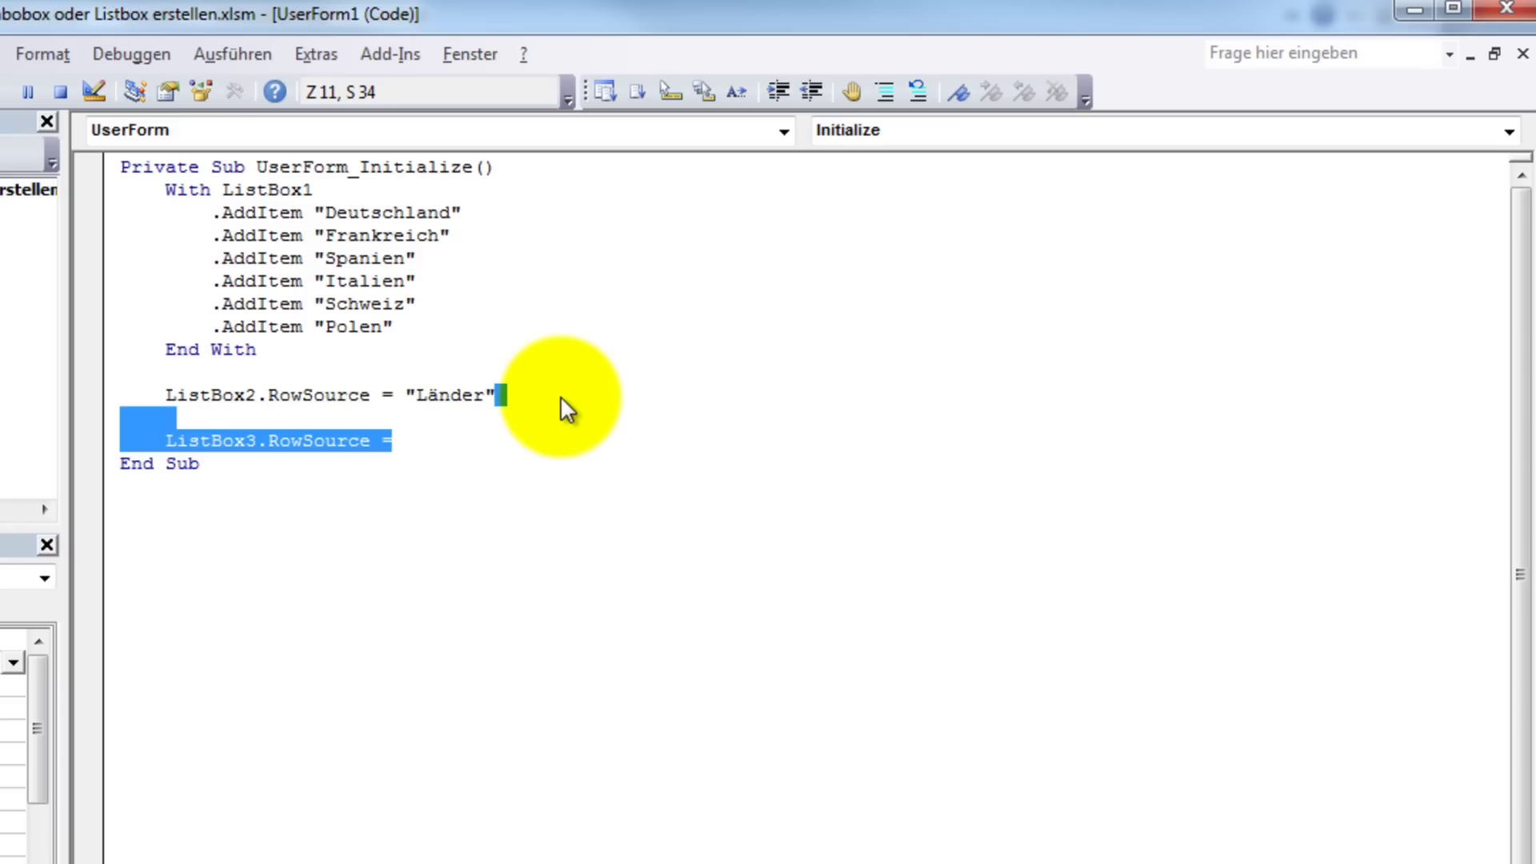
key("ctrl+z")
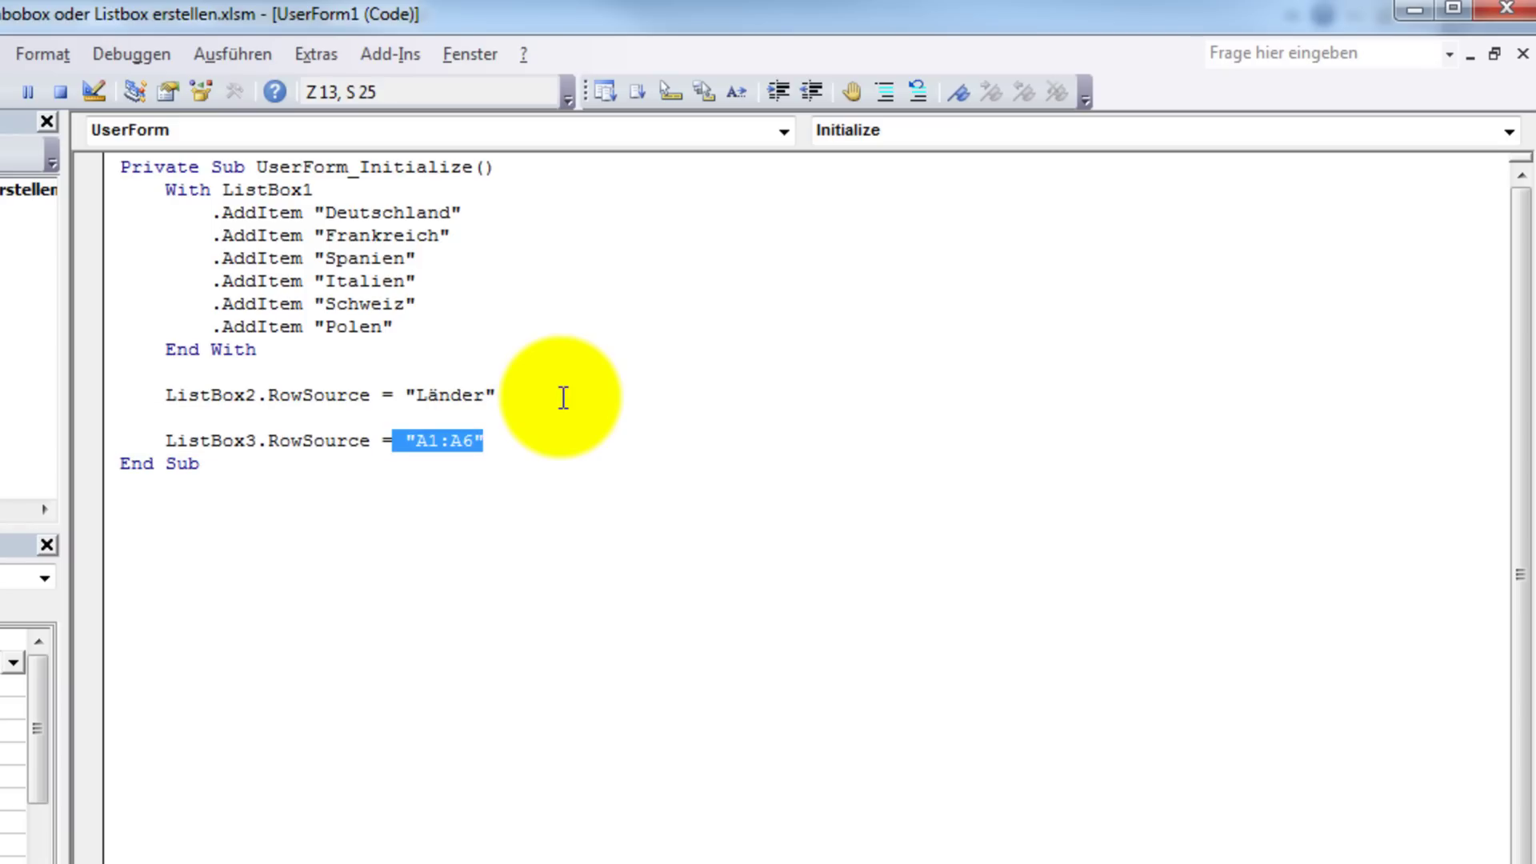
left_click(500, 445)
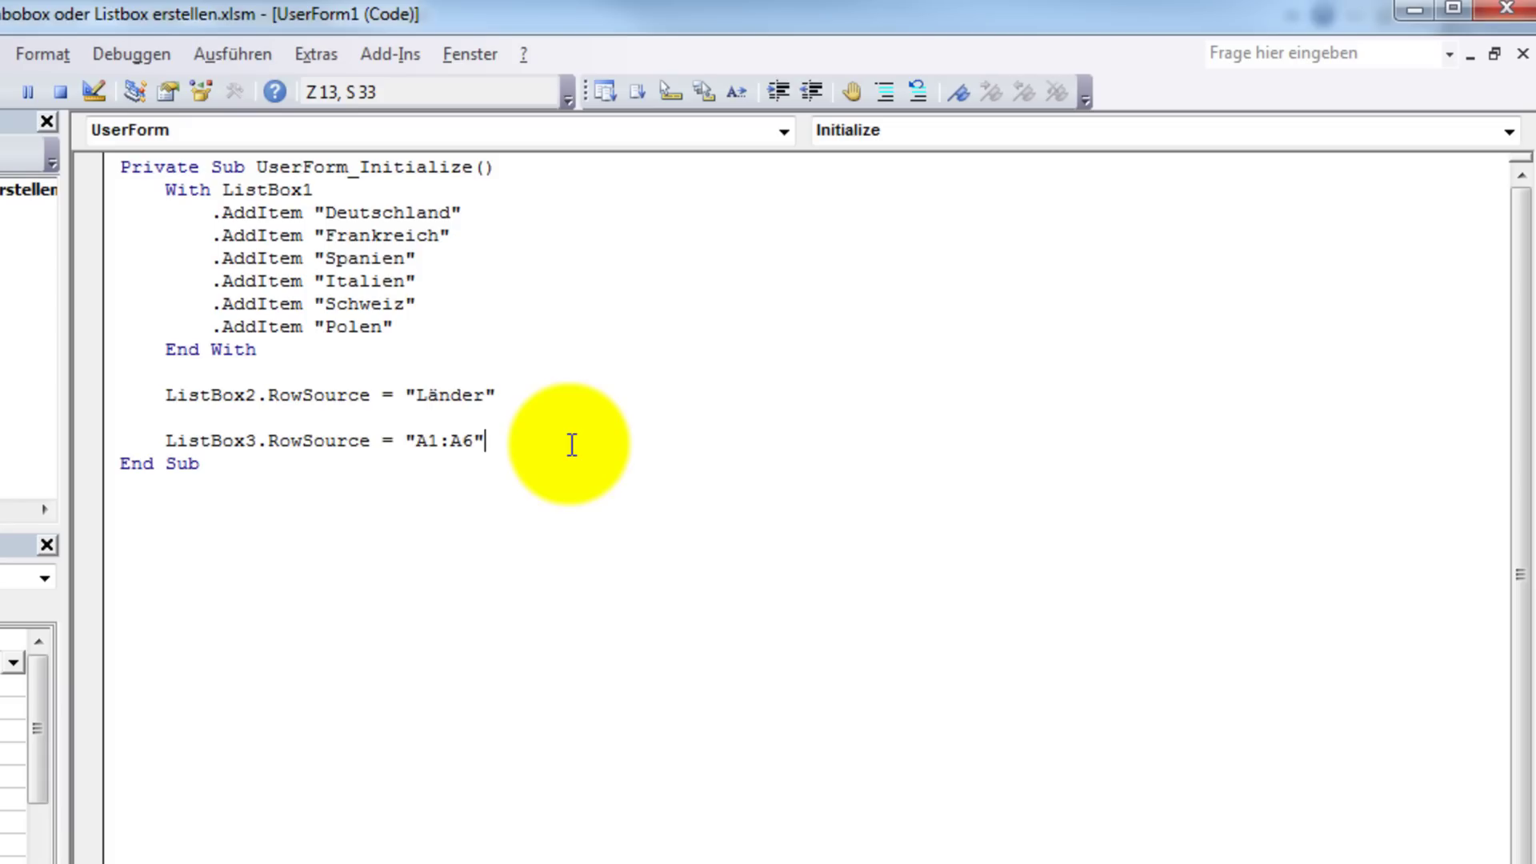
Step: Set ListBox4.RowSource to "A1:A" plus the last filled row of column A
key("ctrl+z")
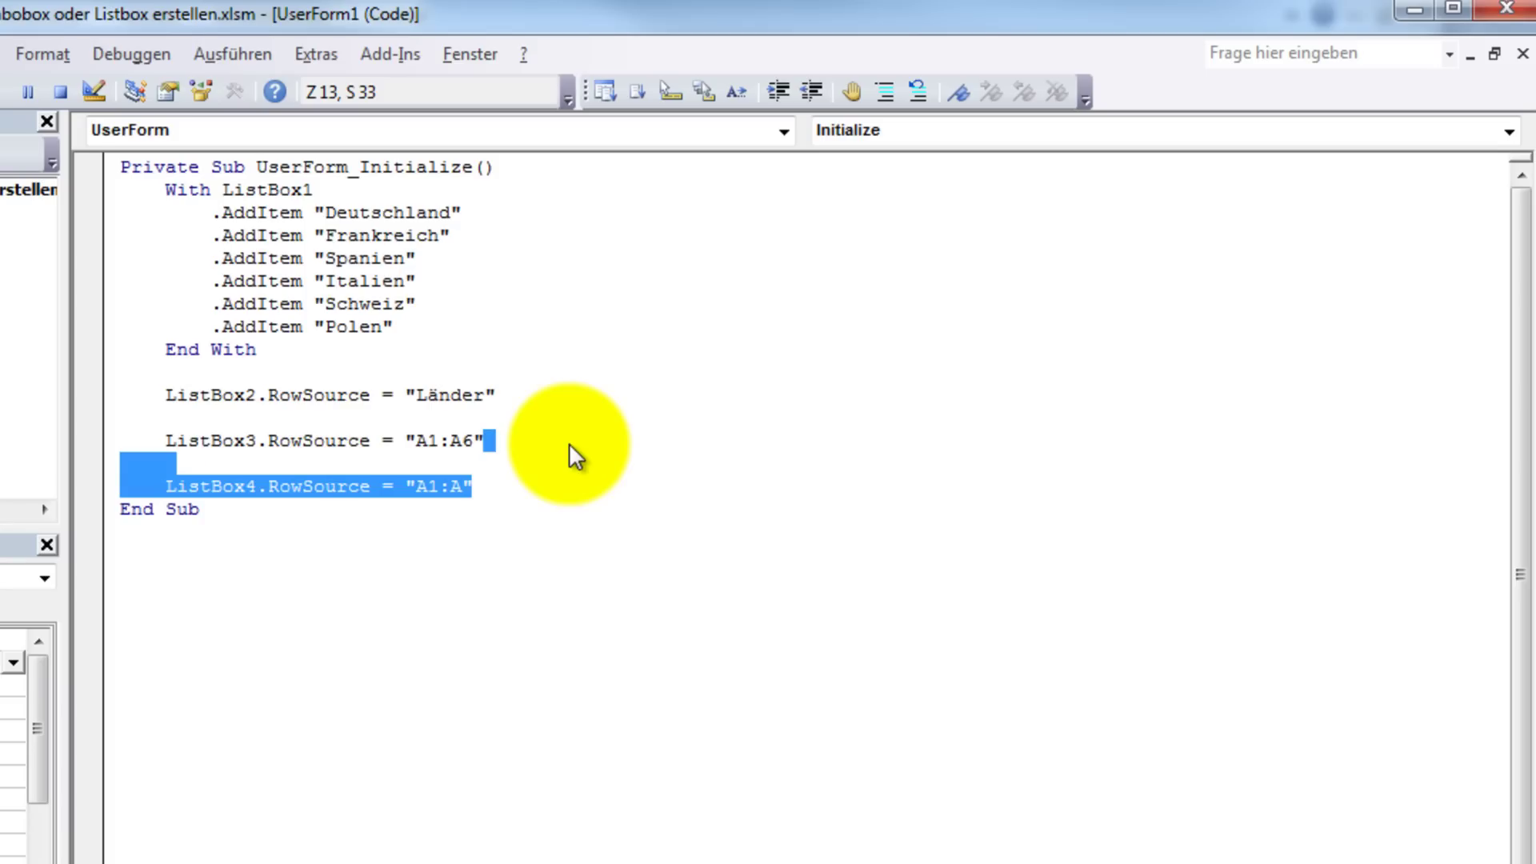
key("ctrl+z")
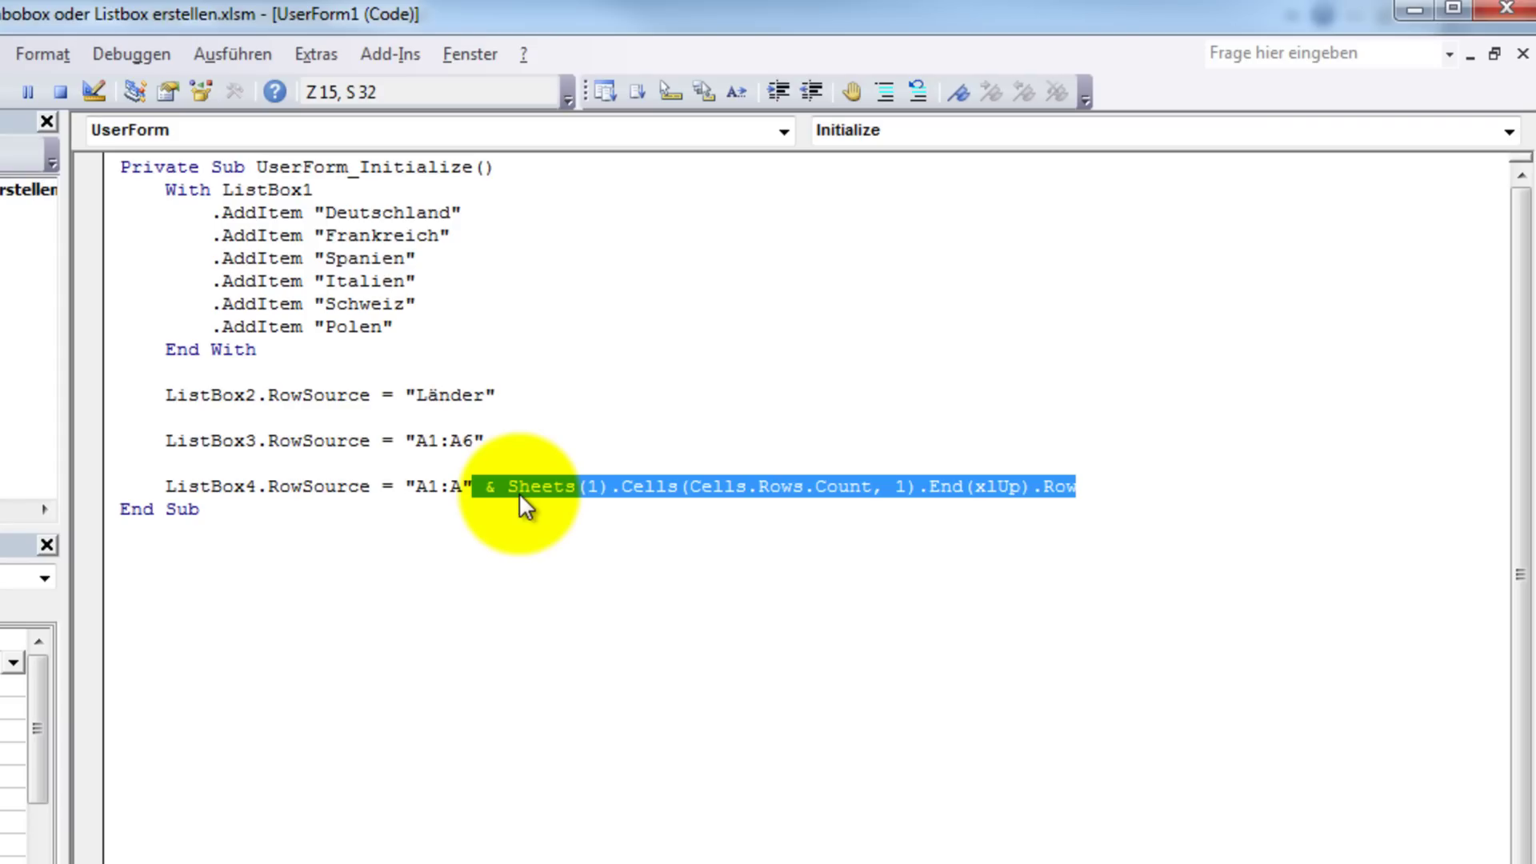
left_click(1112, 490)
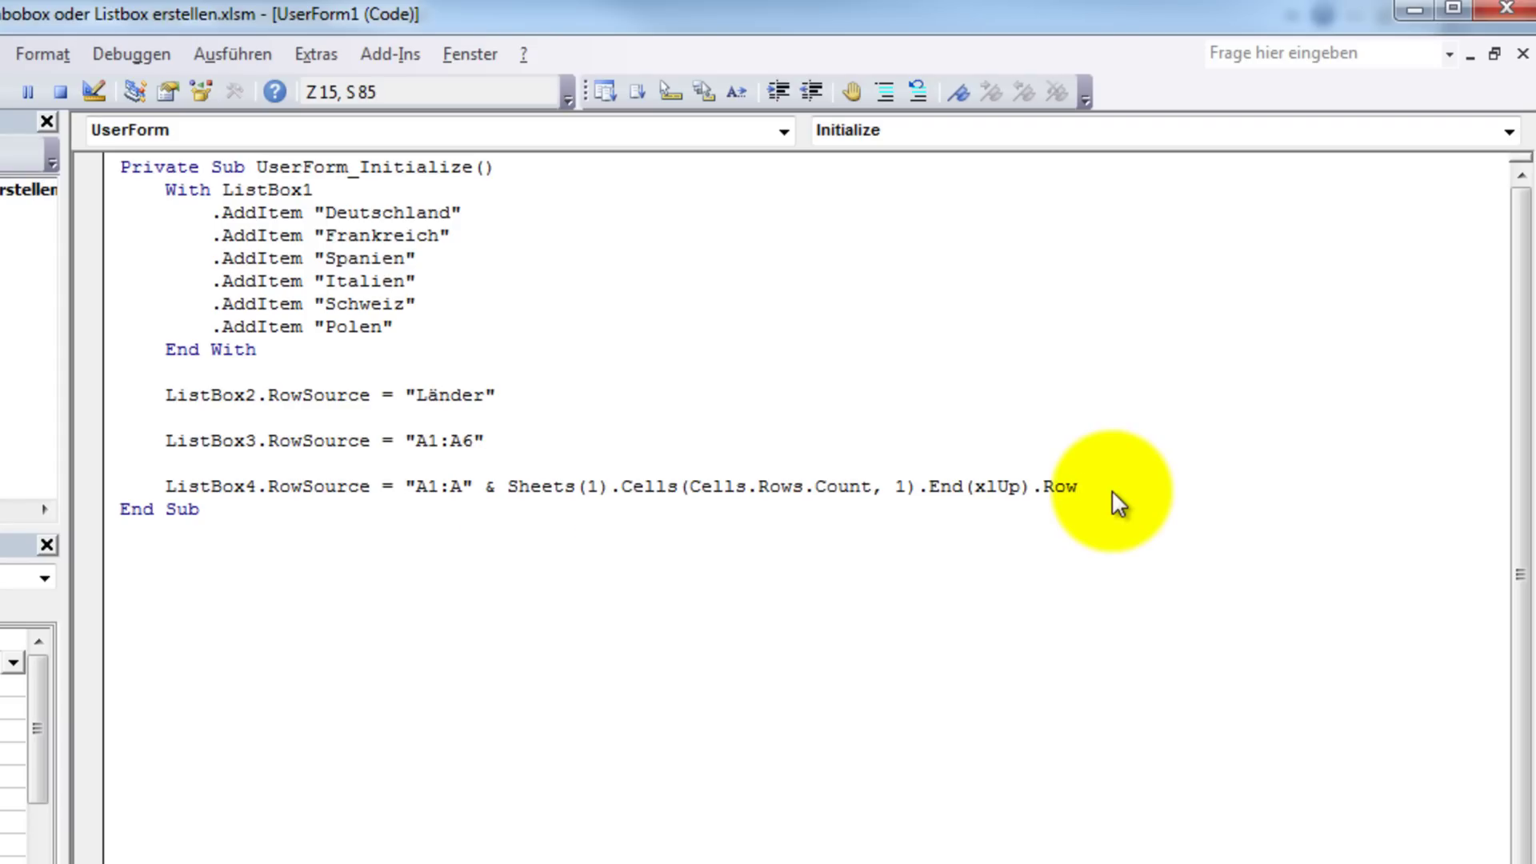
Step: Add a For i = 1 To last-row loop adding Sheets(1).Cells(i, 1) to ListBox5
key("ctrl+v")
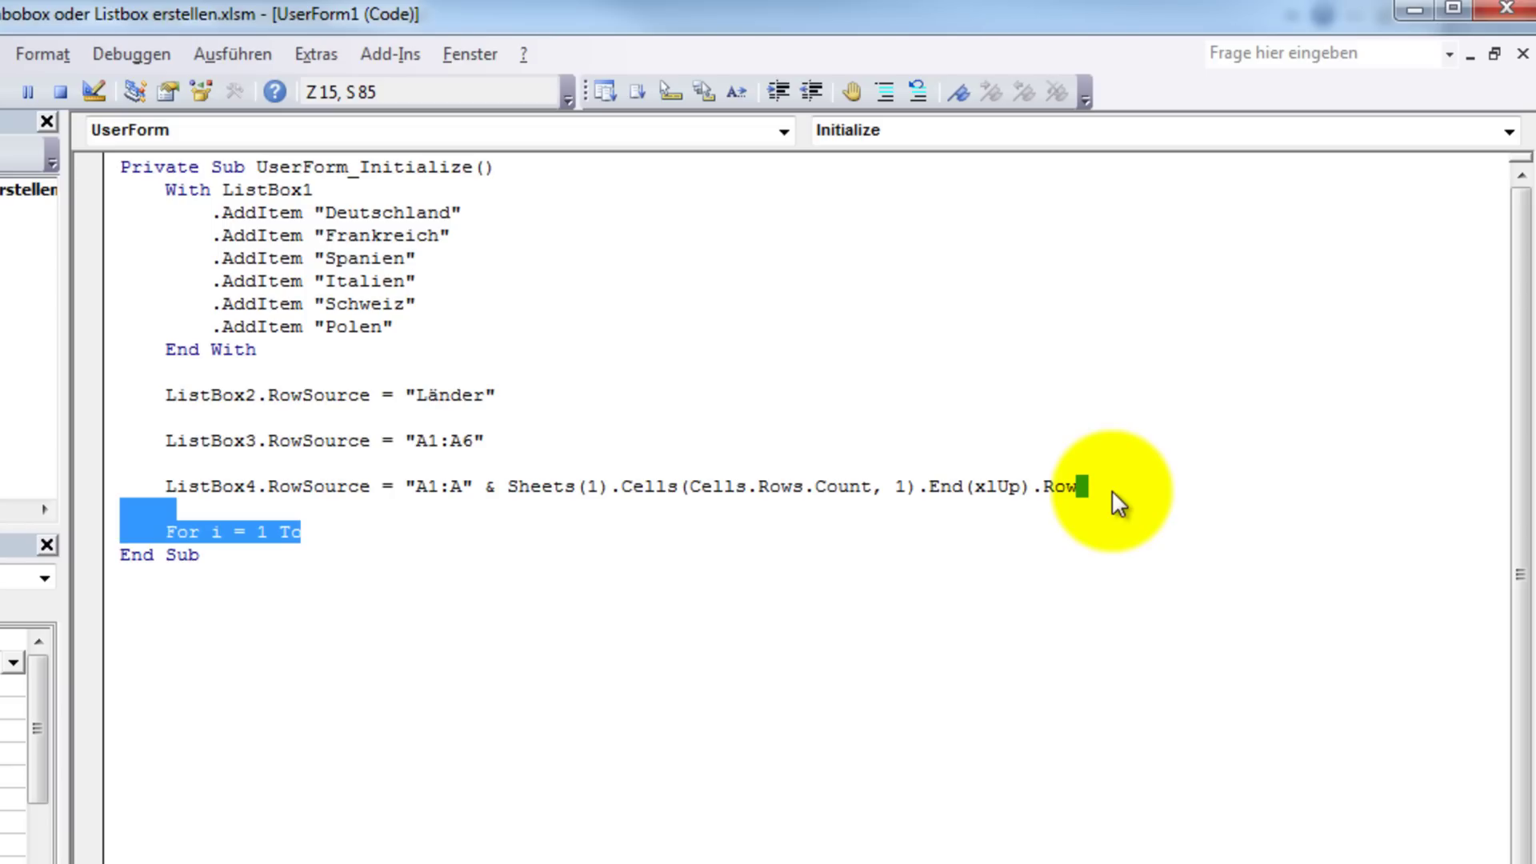
type("Sheets(1).Cells(Cells.Rows.Count, 1).End(xlUp).Row")
type("ListBox5.AddItem Sheets(1).Cells(i, 1)")
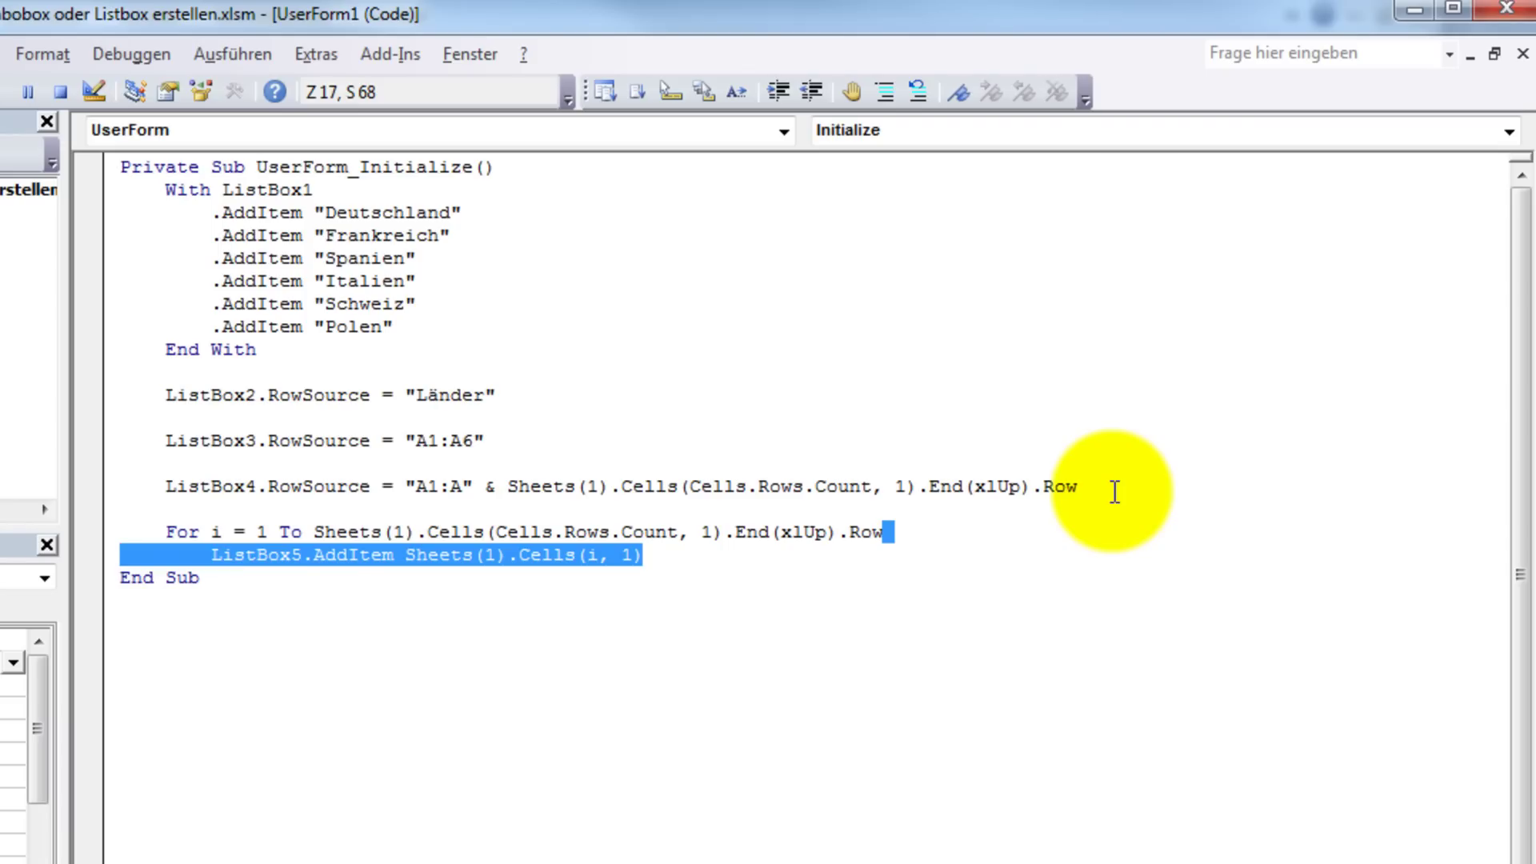
type("Next")
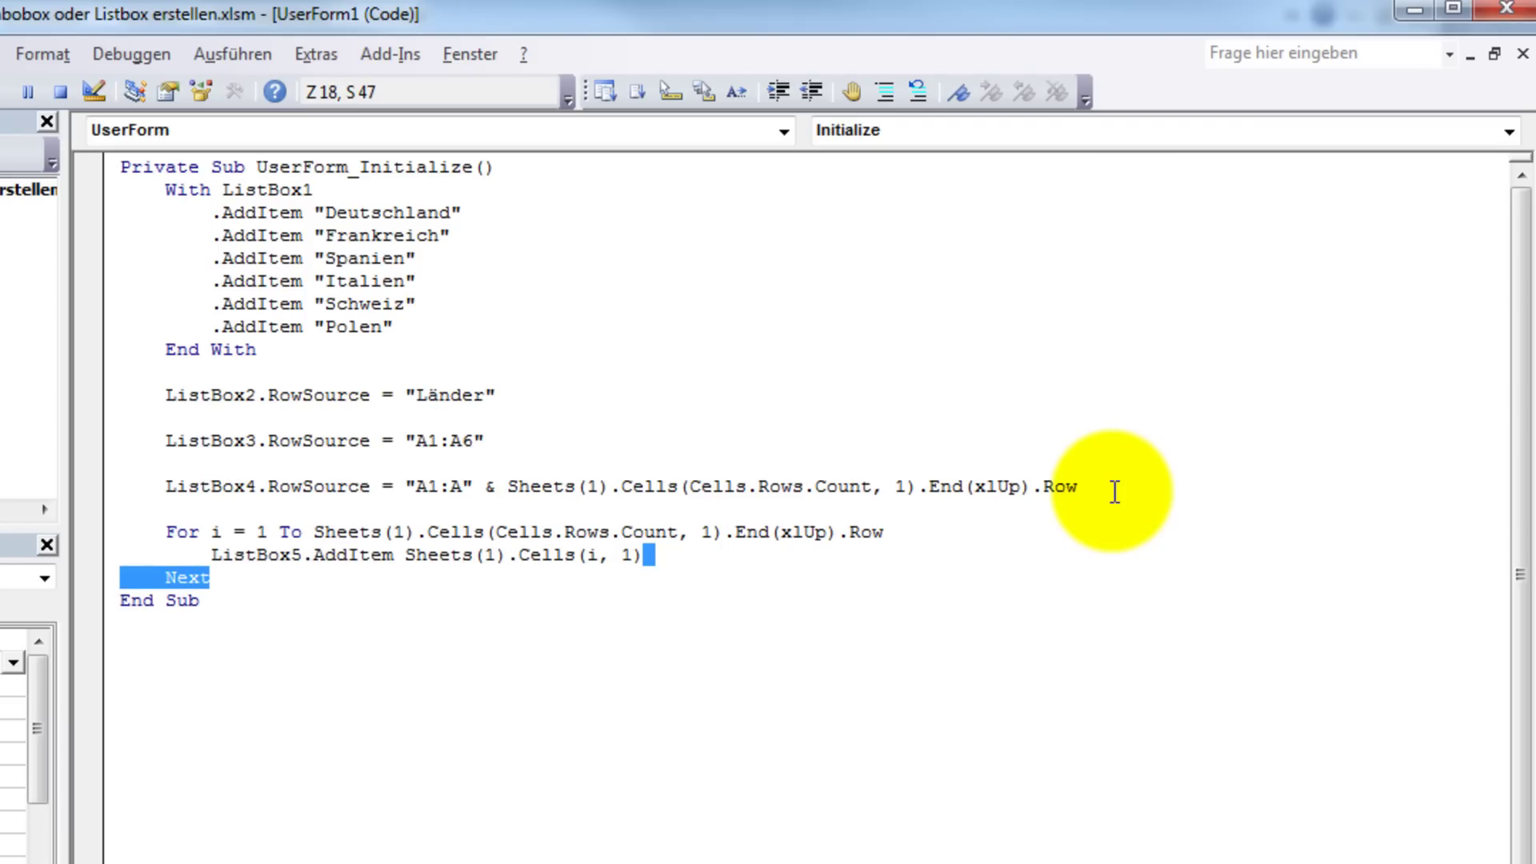
left_click(242, 576)
Step: Copy the code from With ListBox1 to Next and paste a duplicate before End Sub
left_click_drag(242, 576, 181, 189)
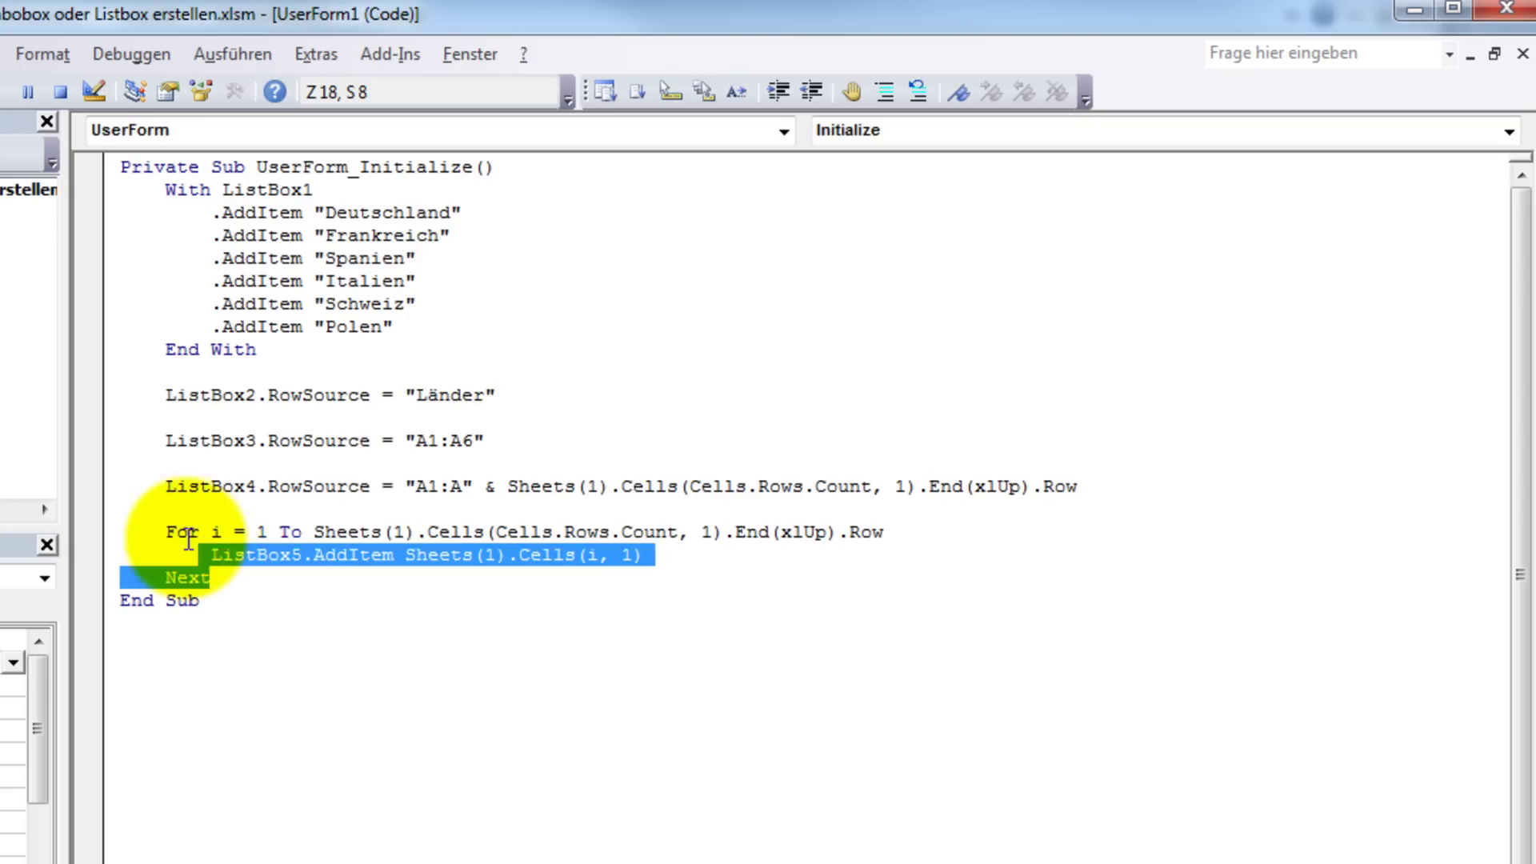
right_click(196, 188)
left_click(248, 238)
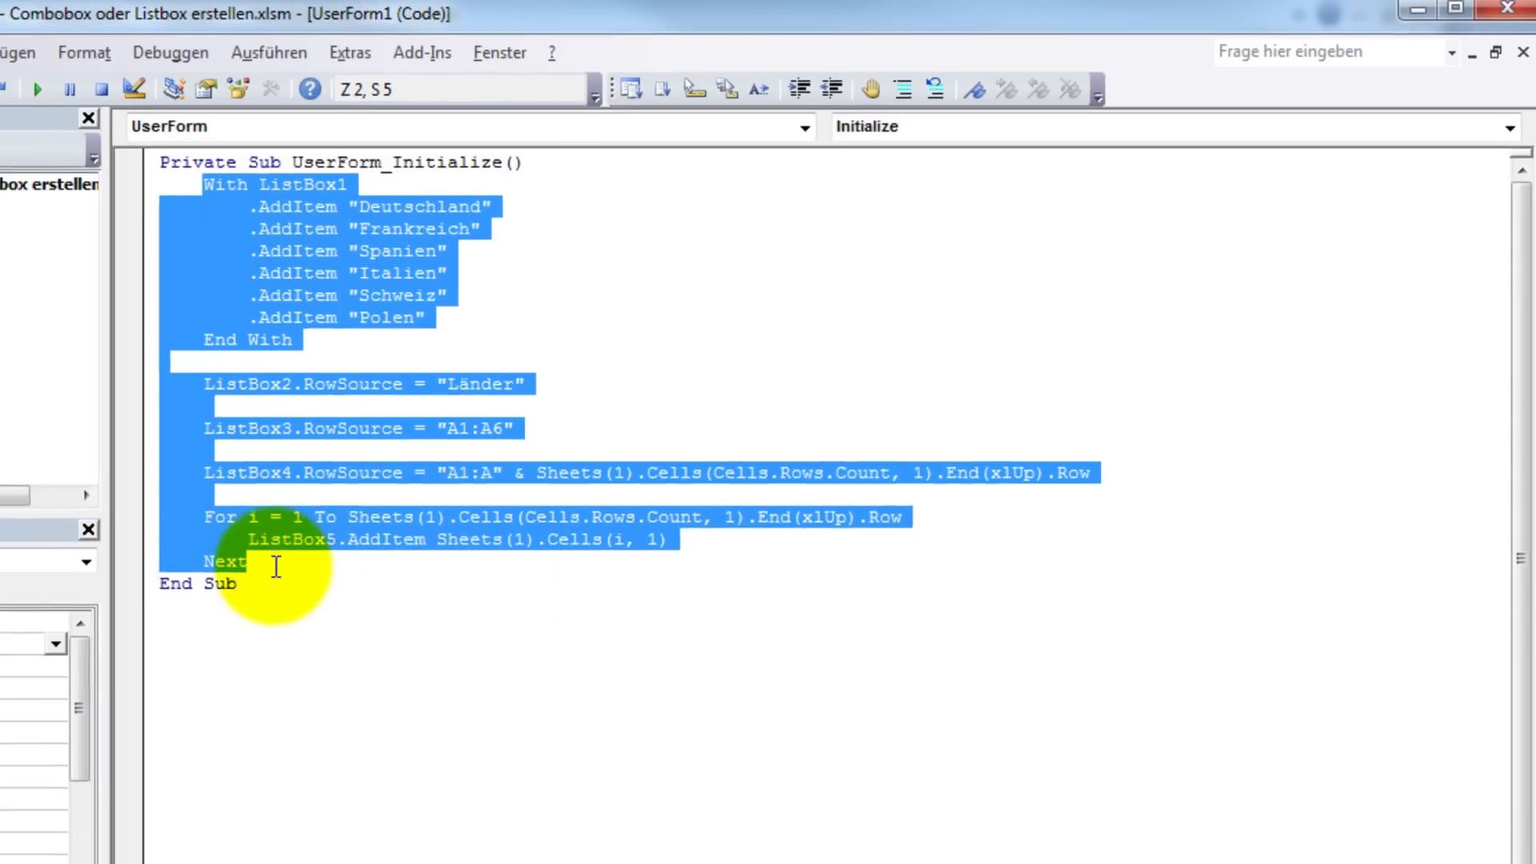
left_click(421, 490)
key("Return")
key("Return")
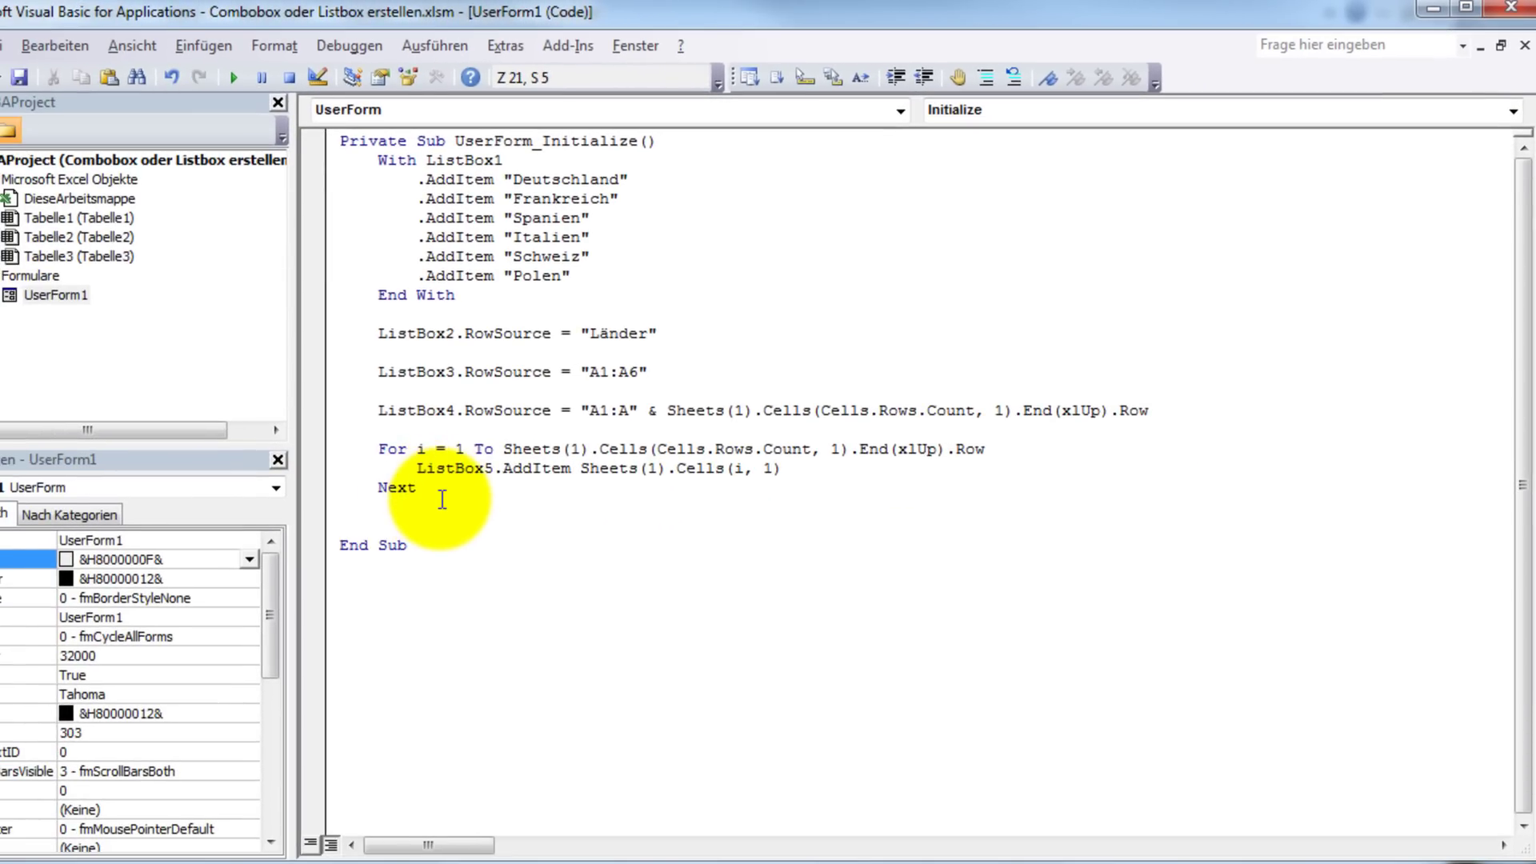
key("ctrl+v")
scroll(400, 464, "down", 1)
left_click(389, 430)
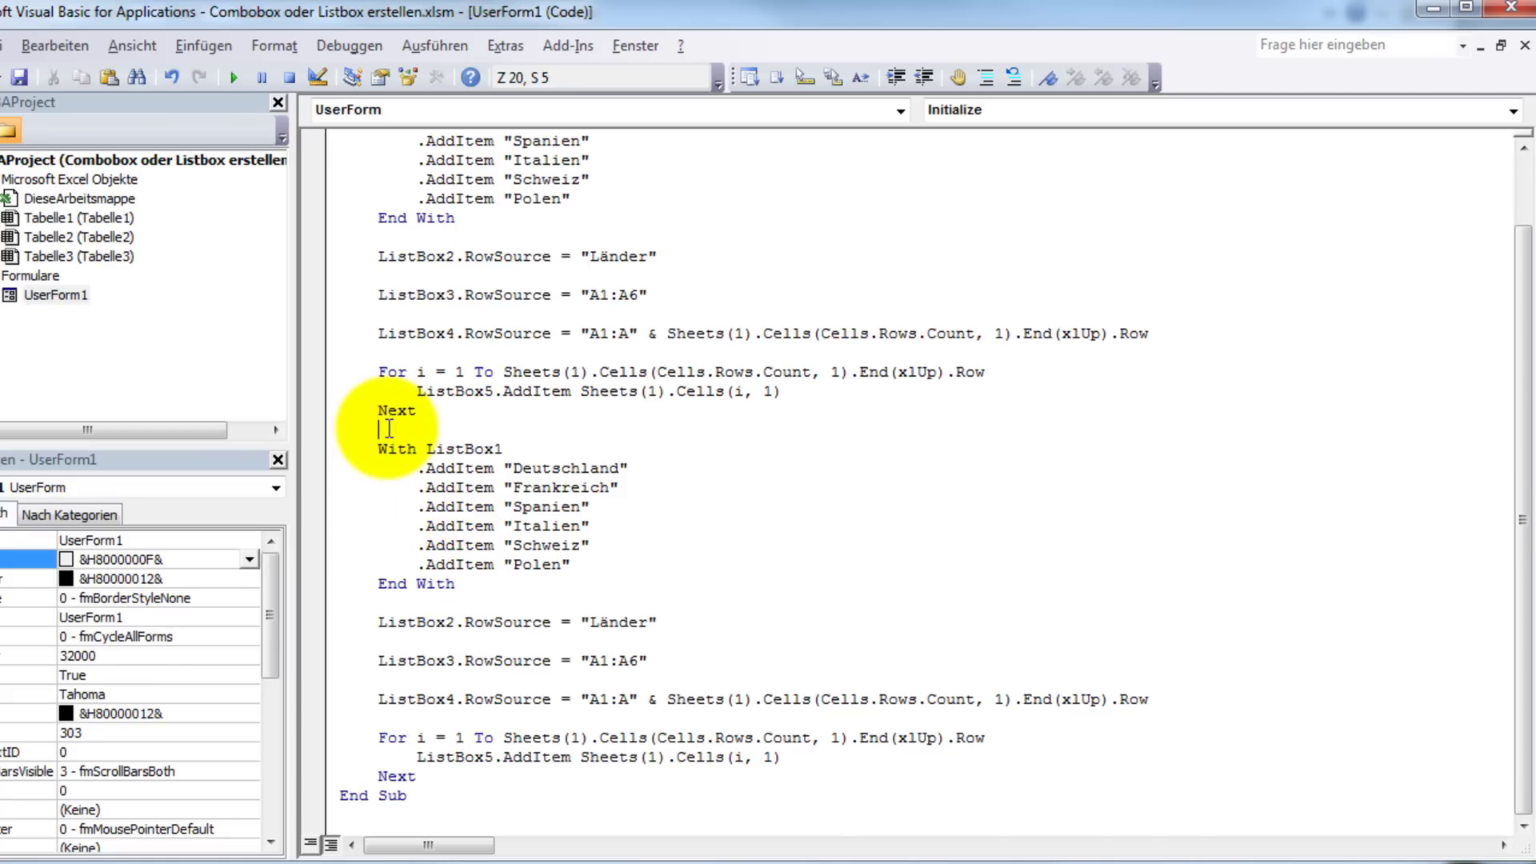
key("Return")
key("Return")
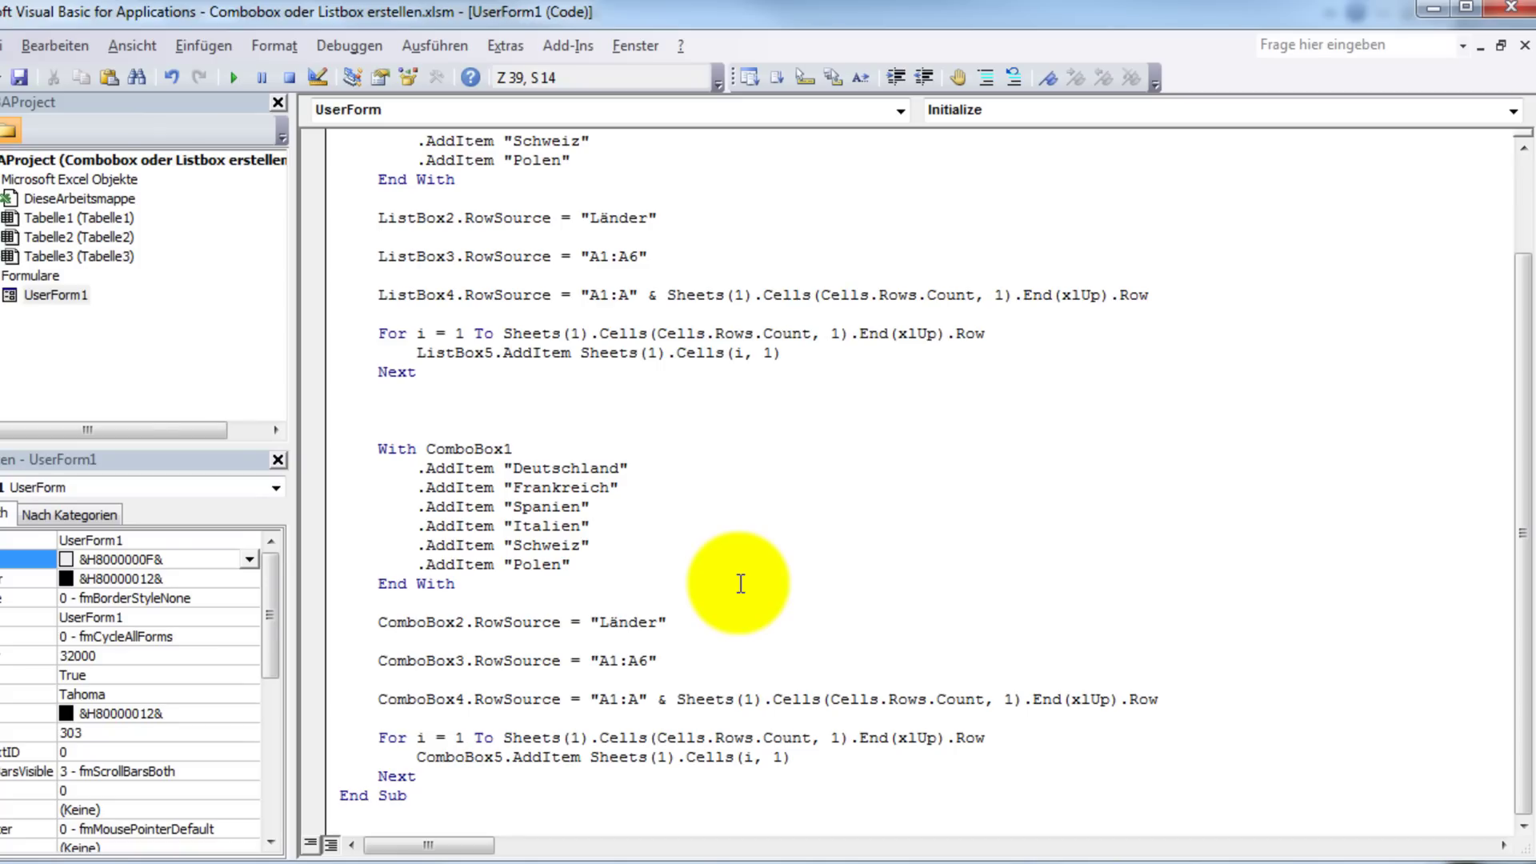
Step: Run UserForm1 and check ComboBox1 through ComboBox5 each list the six countries
left_click(234, 77)
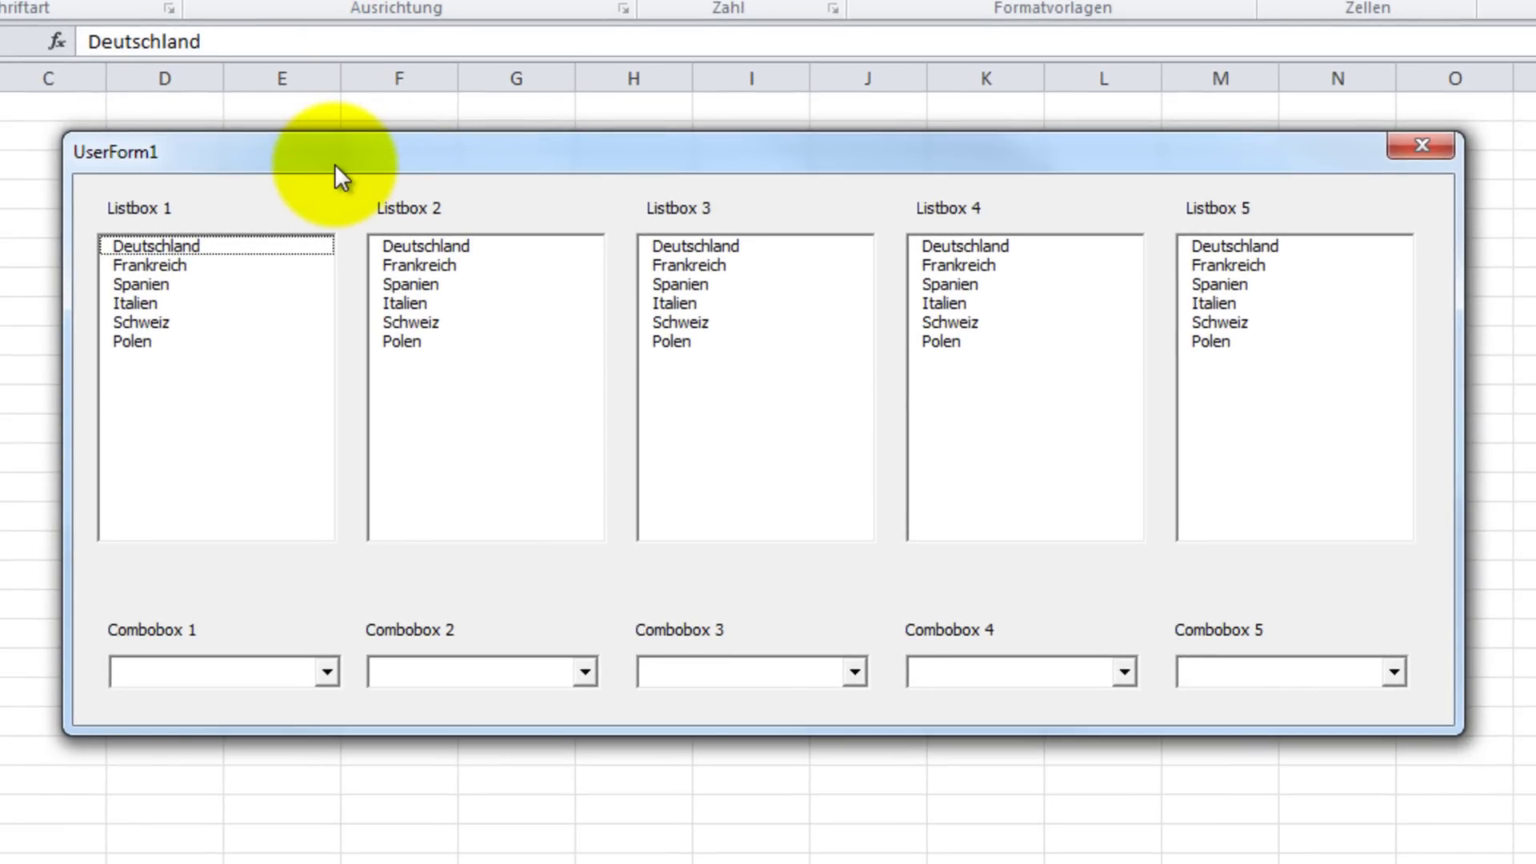
left_click(327, 675)
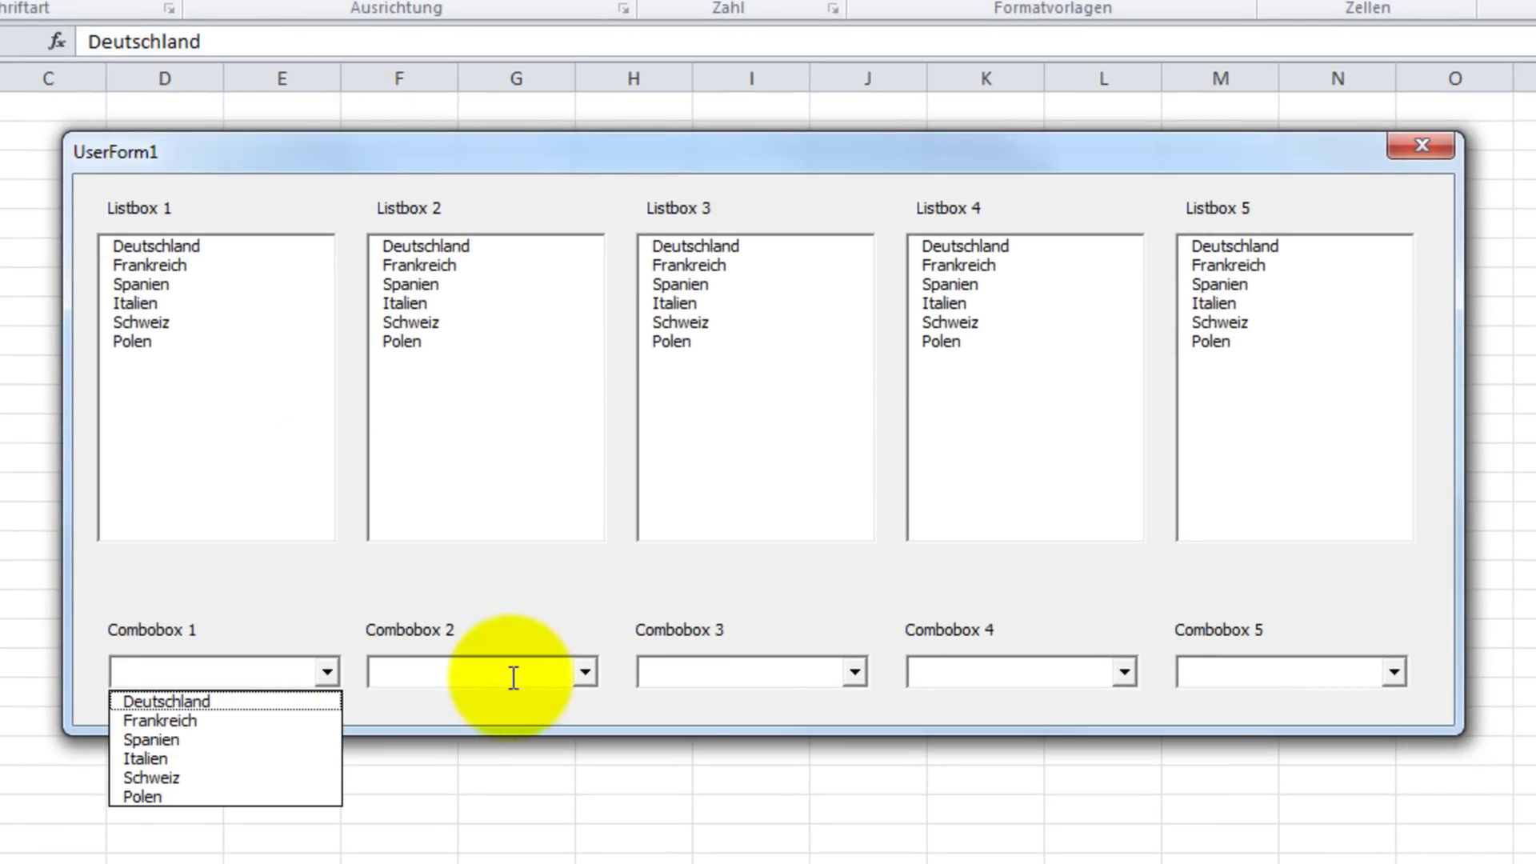
left_click(586, 672)
left_click(855, 672)
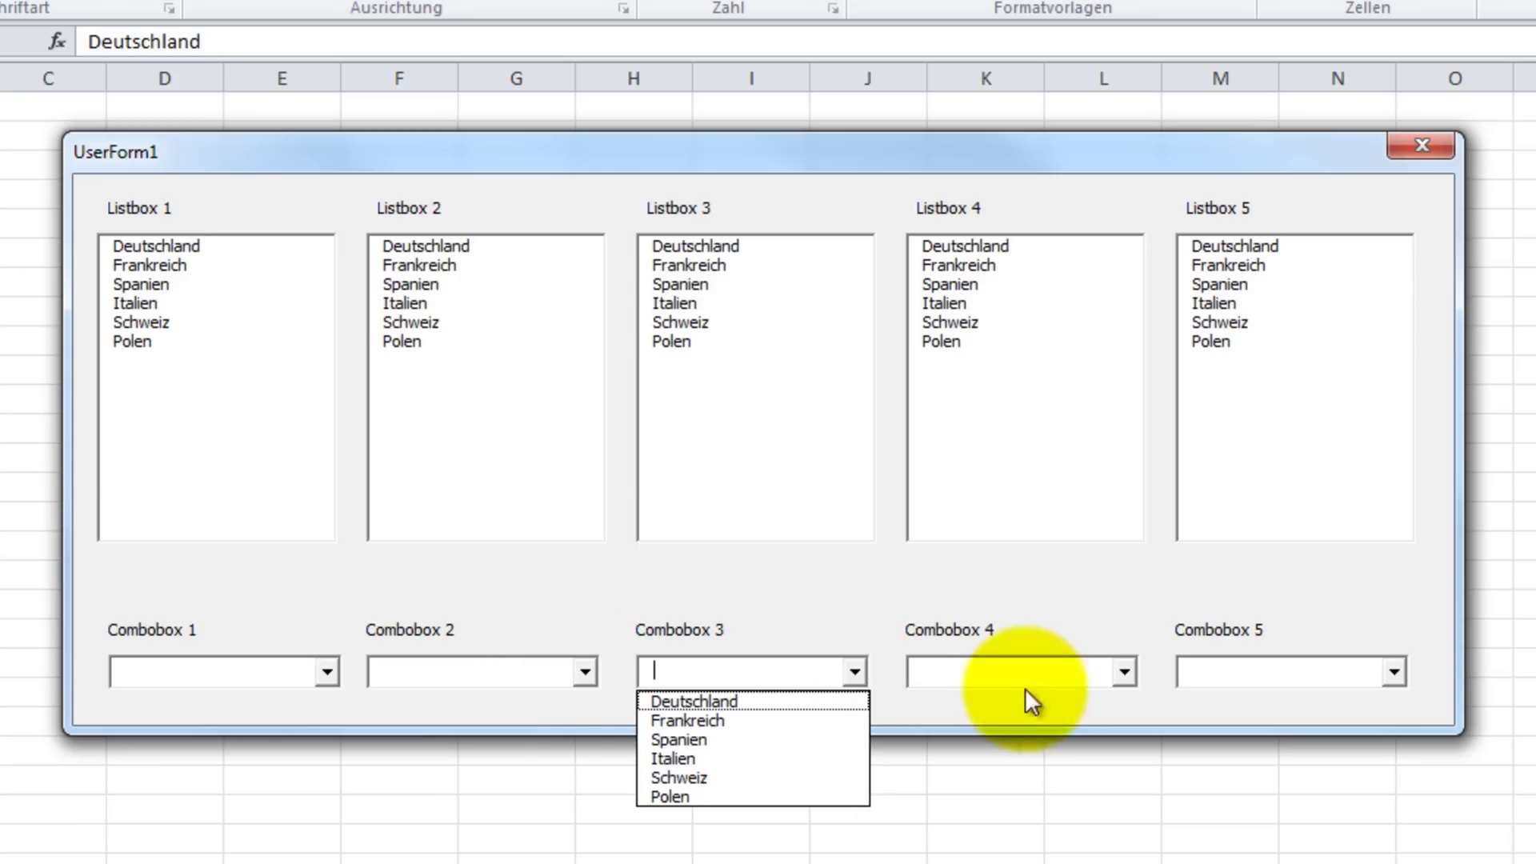
left_click(1124, 672)
left_click(1393, 672)
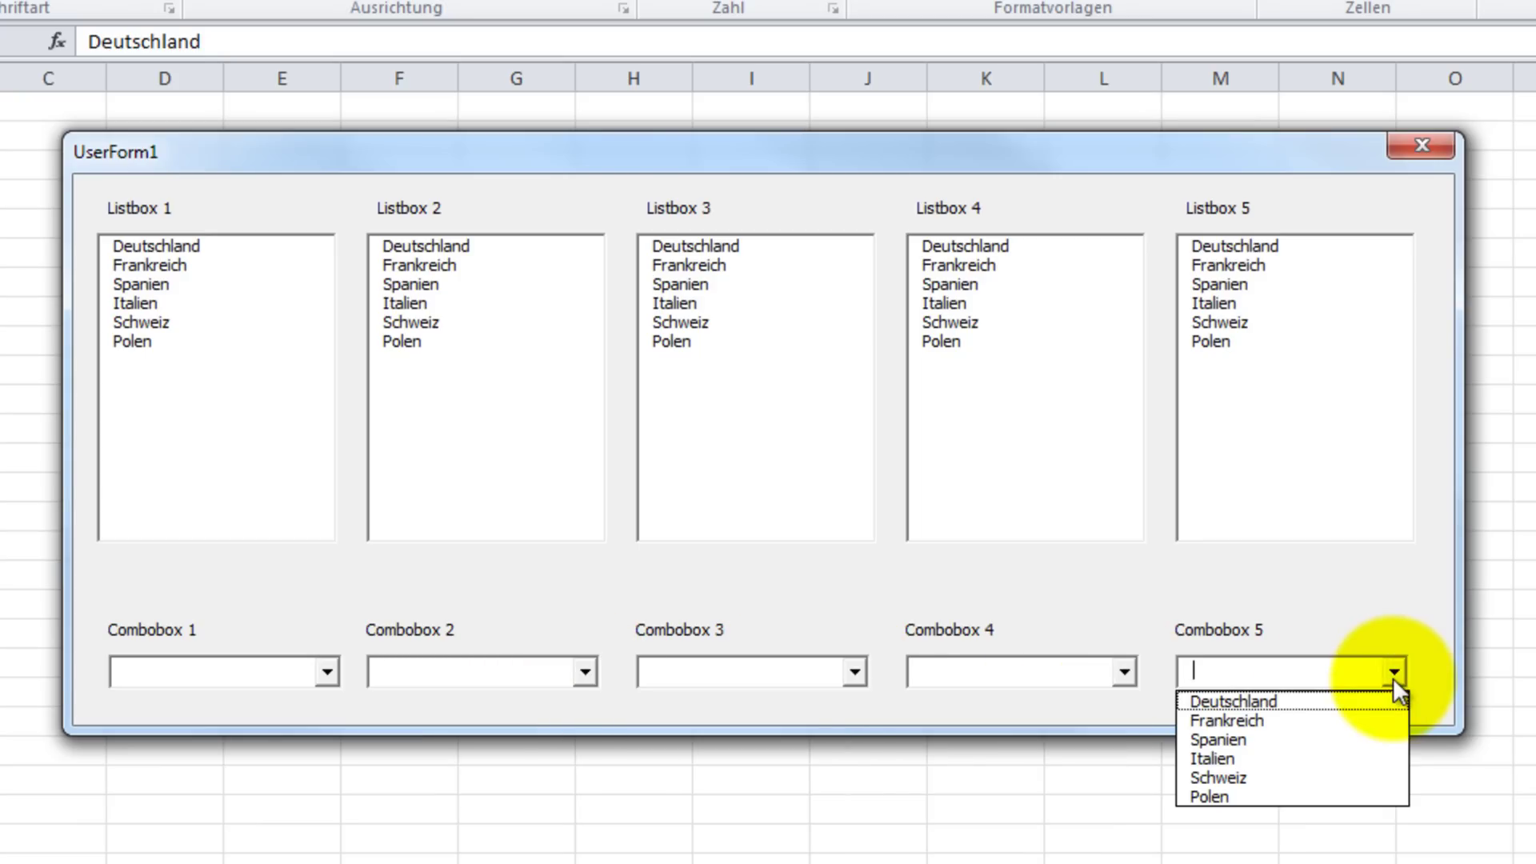
left_click(1421, 602)
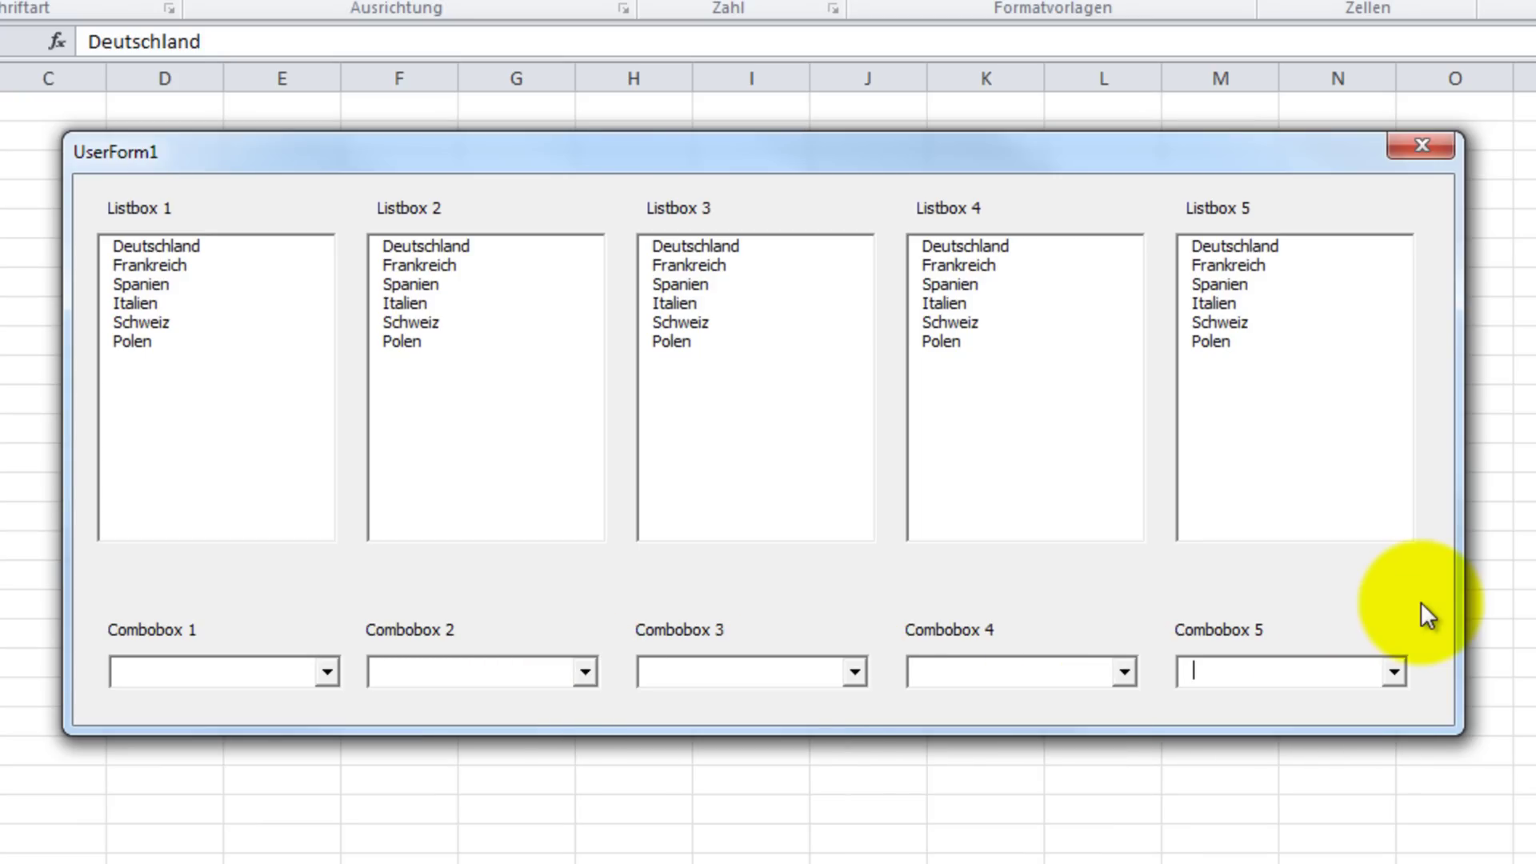